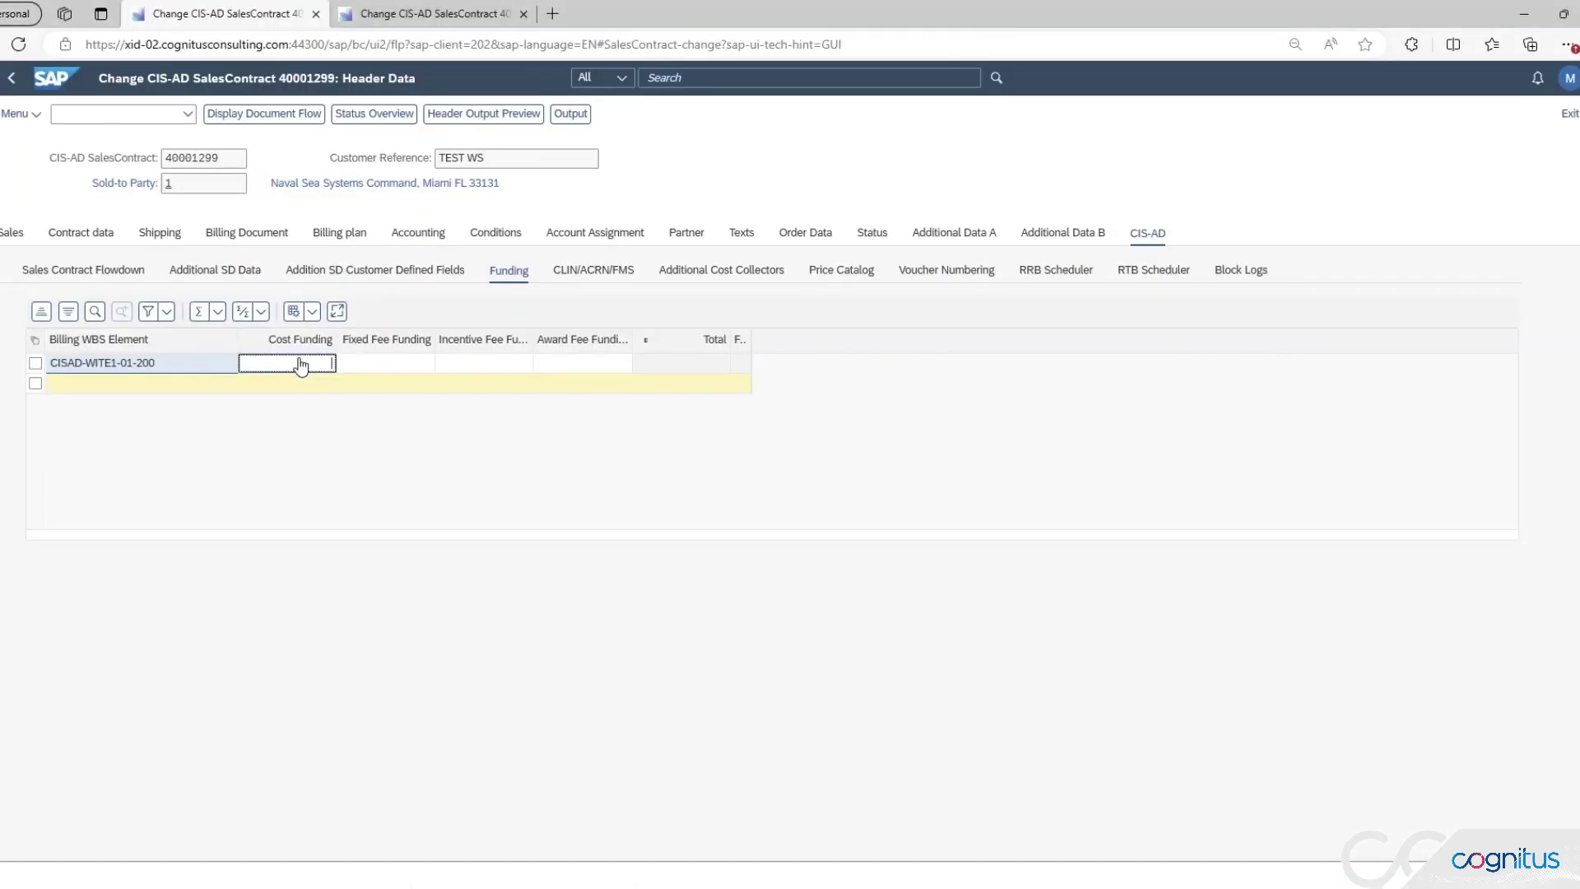
Step: Enter 1000000 cost funding and 100000 fixed fee funding for billing WBS element CISAD-WITE1-01-200
{"action": "left_click", "coordinate": [299, 365]}
{"action": "type", "text": "1000000"}
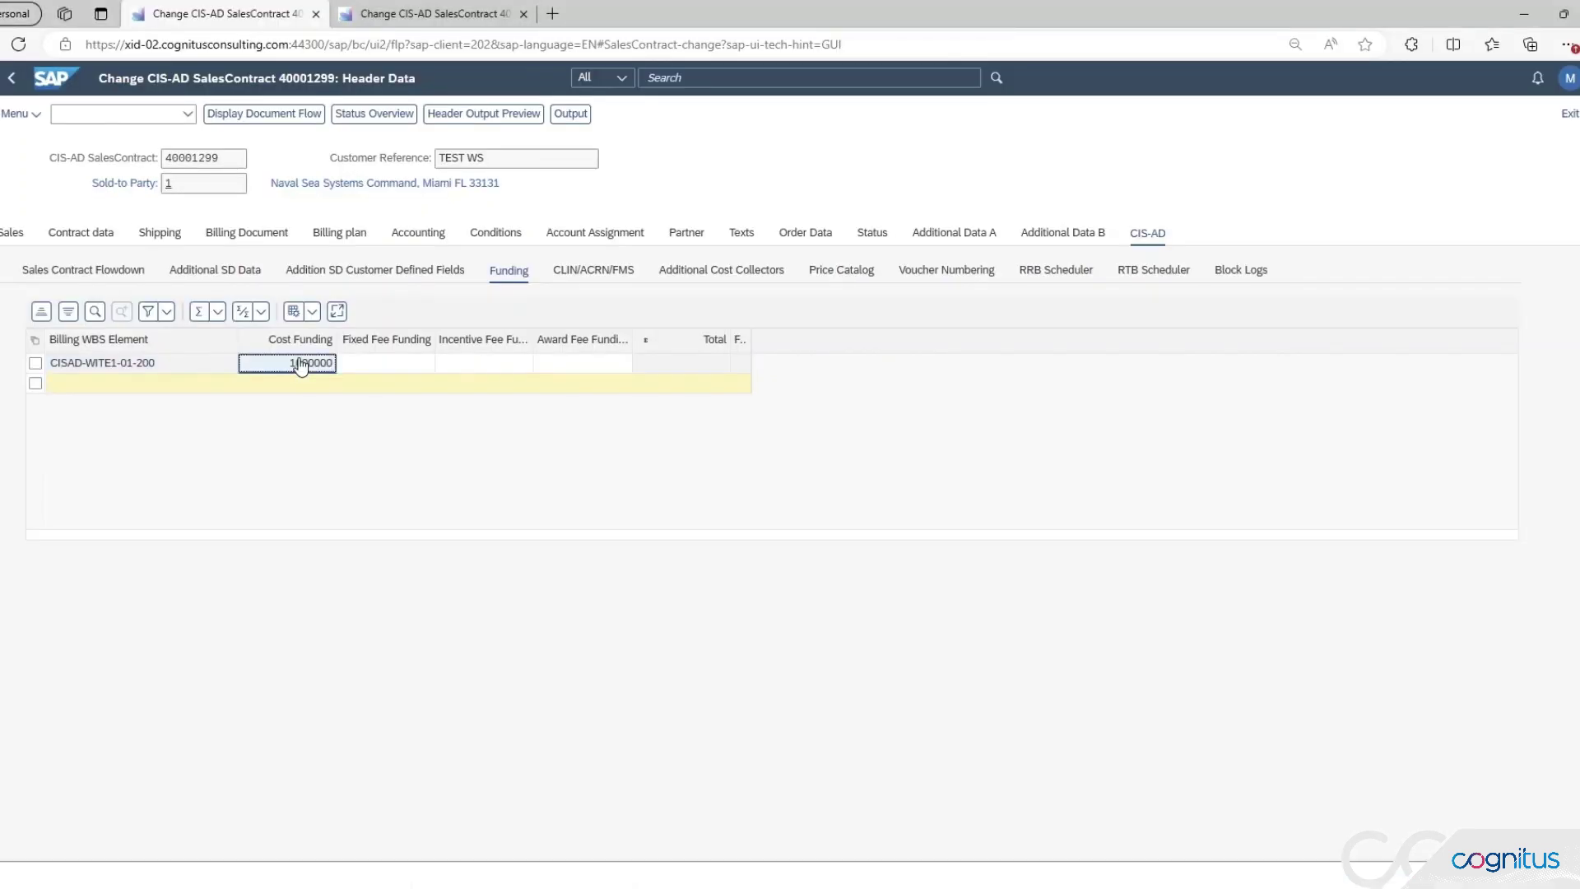
{"action": "left_click", "coordinate": [372, 367]}
{"action": "type", "text": "100000"}
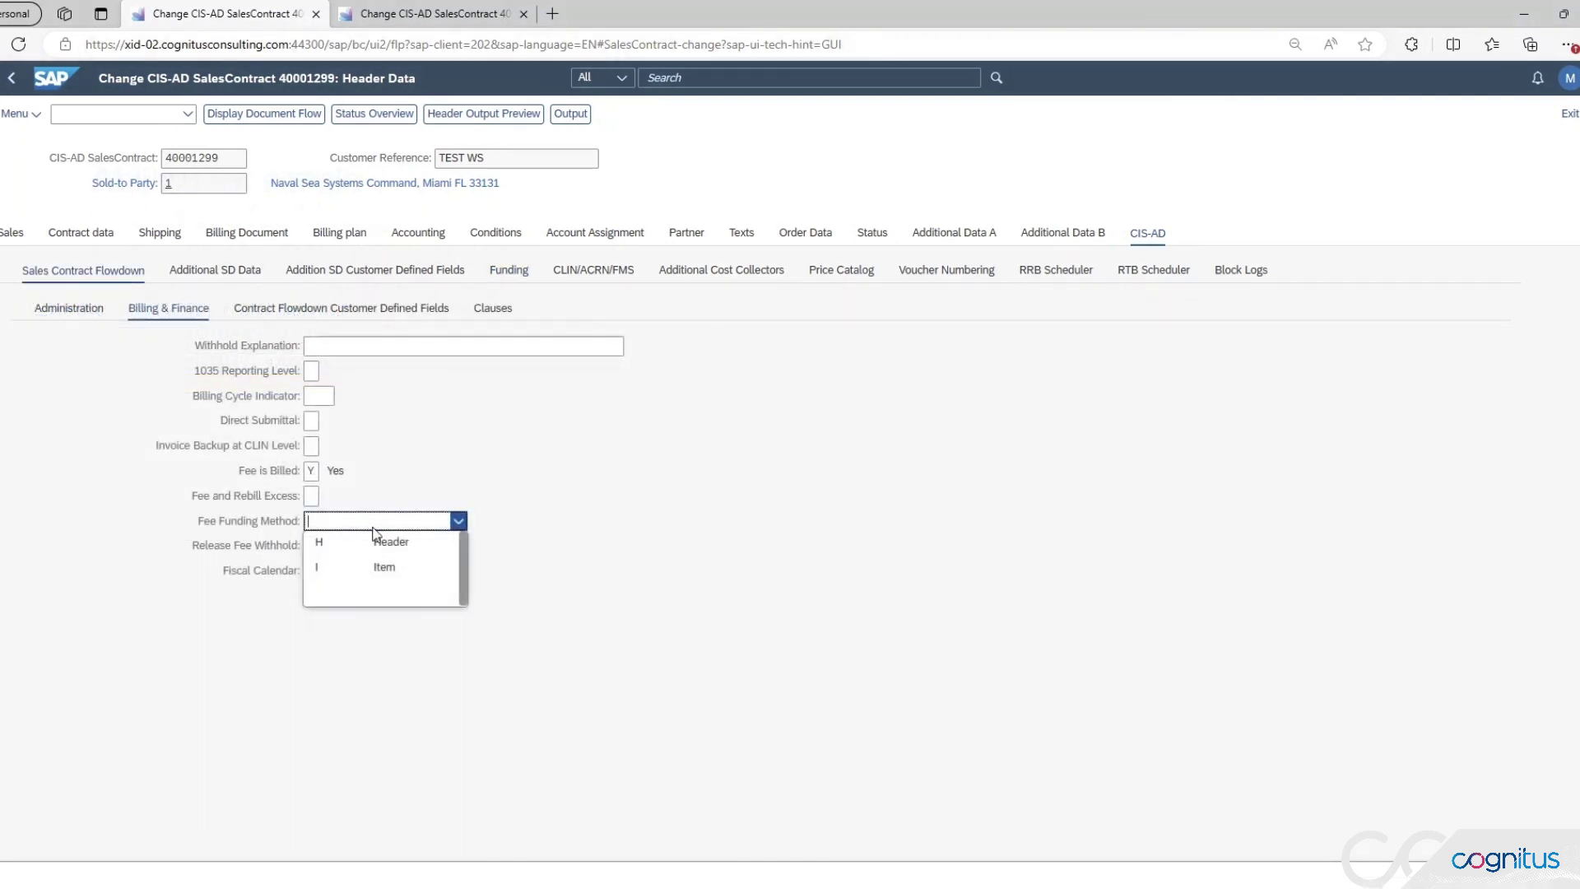
Step: Leave the Fee Funding Method choices and look up the allowed values for Release Fee Withhold in the billing and finance data
{"action": "left_click", "coordinate": [285, 632]}
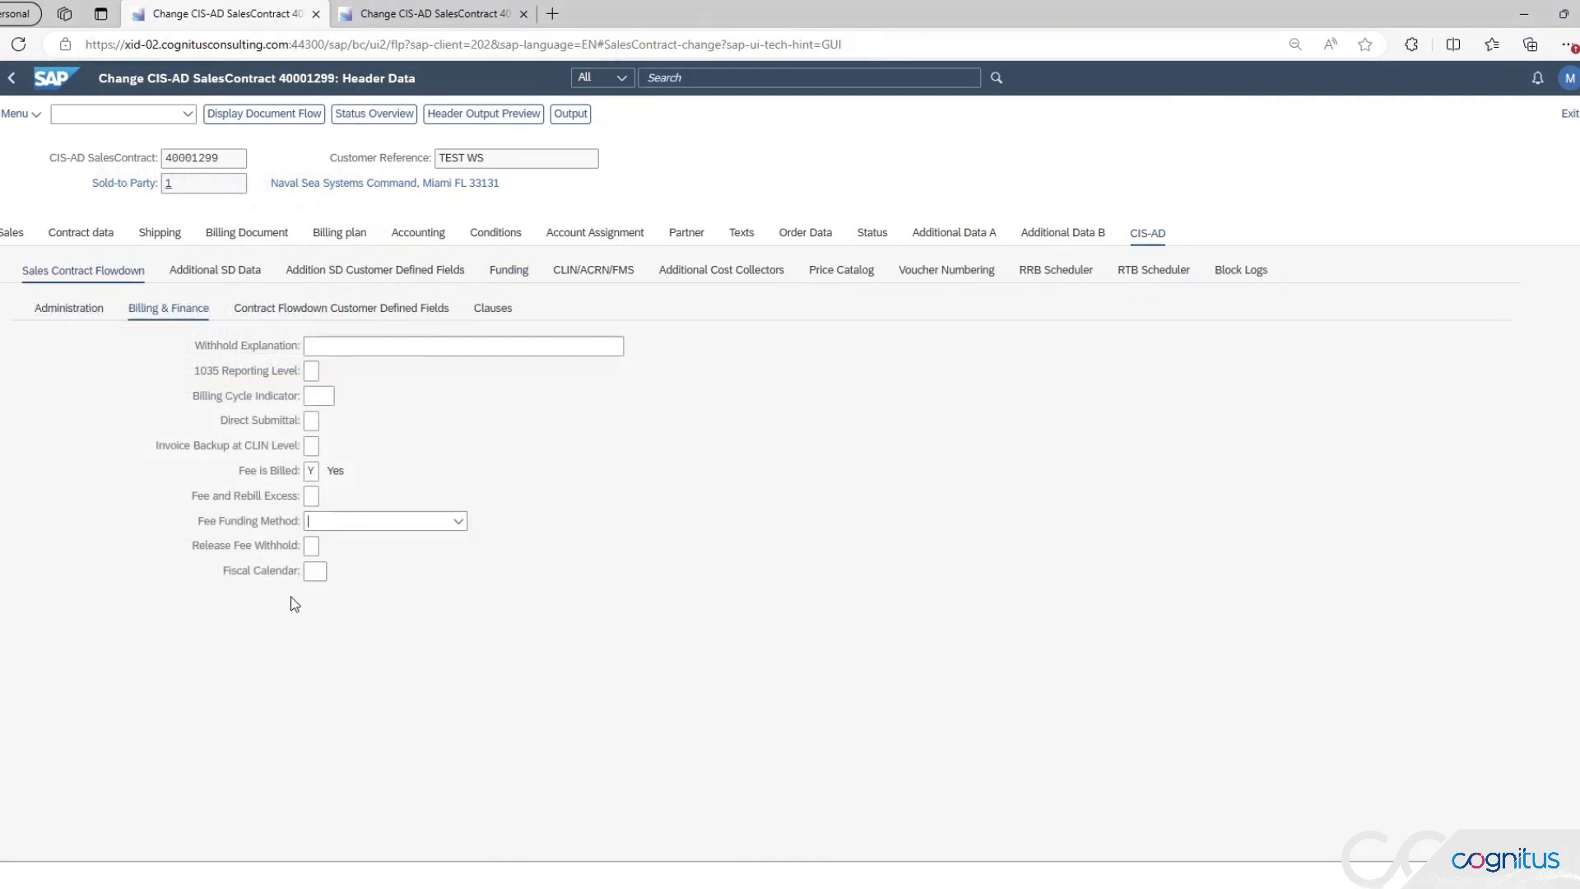
{"action": "left_click", "coordinate": [311, 546]}
{"action": "key", "text": "F4"}
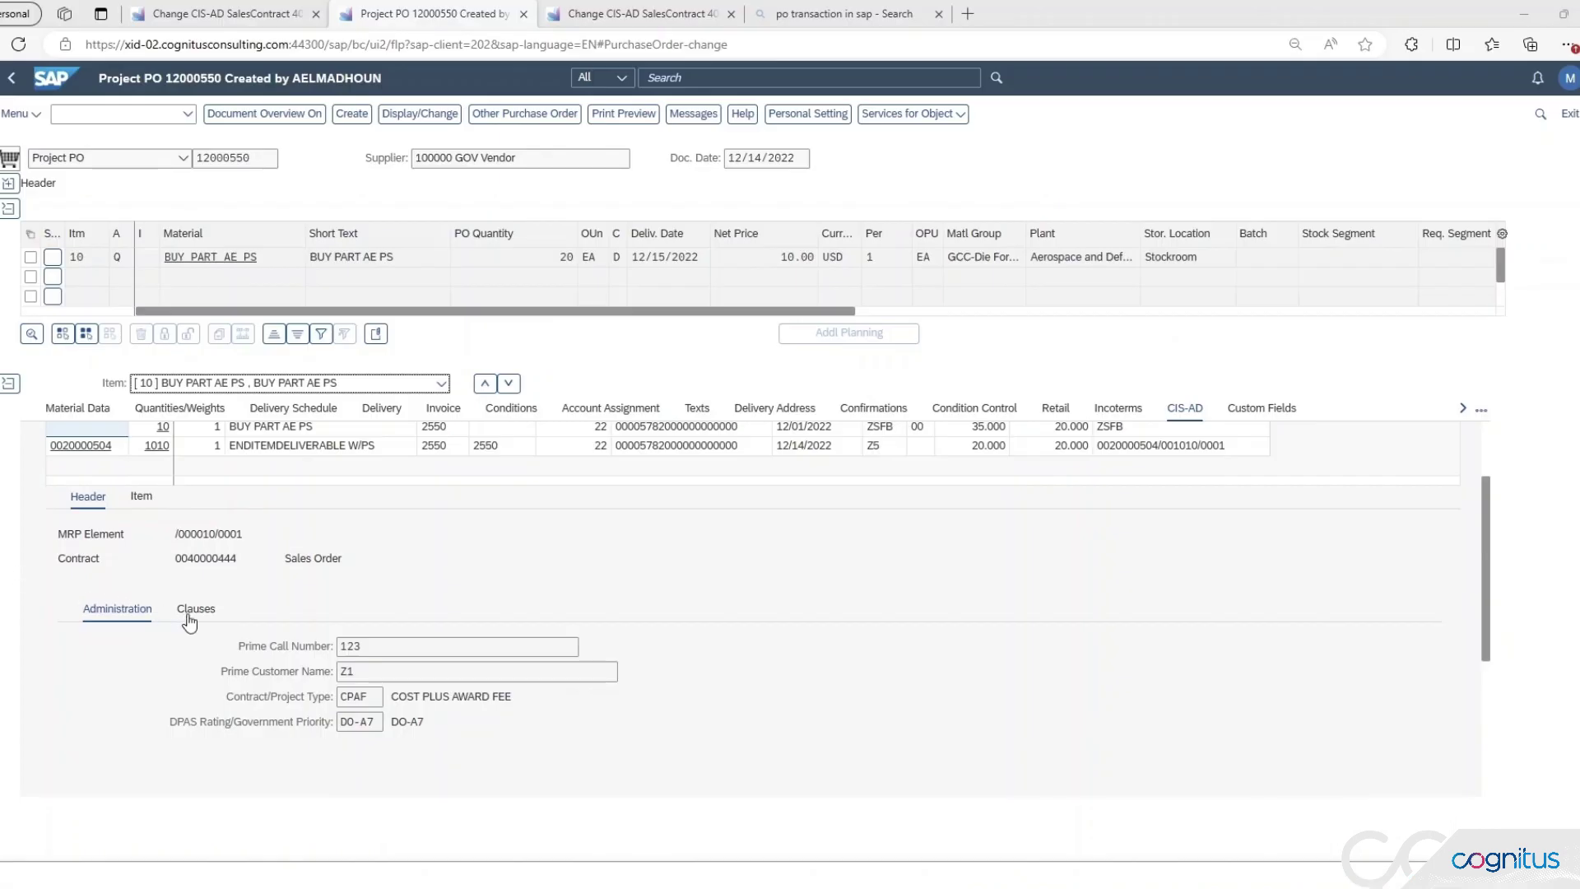
Step: View the header-level clauses in the CIS-AD data of the project PO's item 10
{"action": "left_click", "coordinate": [190, 622]}
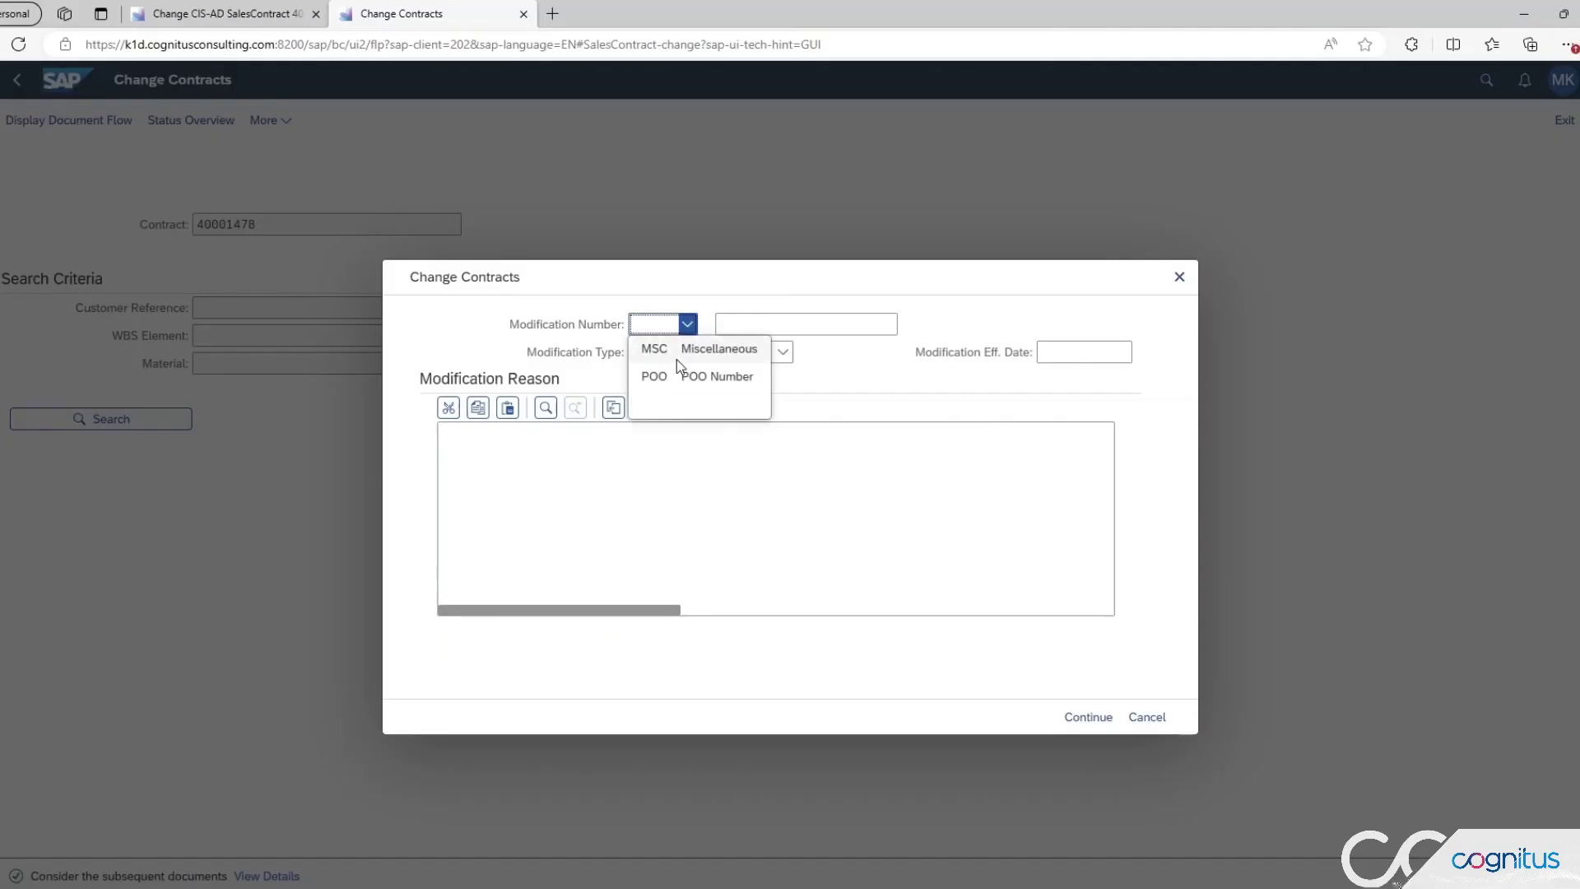
Step: Fill in the contract modification with POO Number 1011, type Administrative and effective date 18.01.2024
{"action": "left_click", "coordinate": [709, 367]}
{"action": "left_click", "coordinate": [745, 328]}
{"action": "type", "text": "1011"}
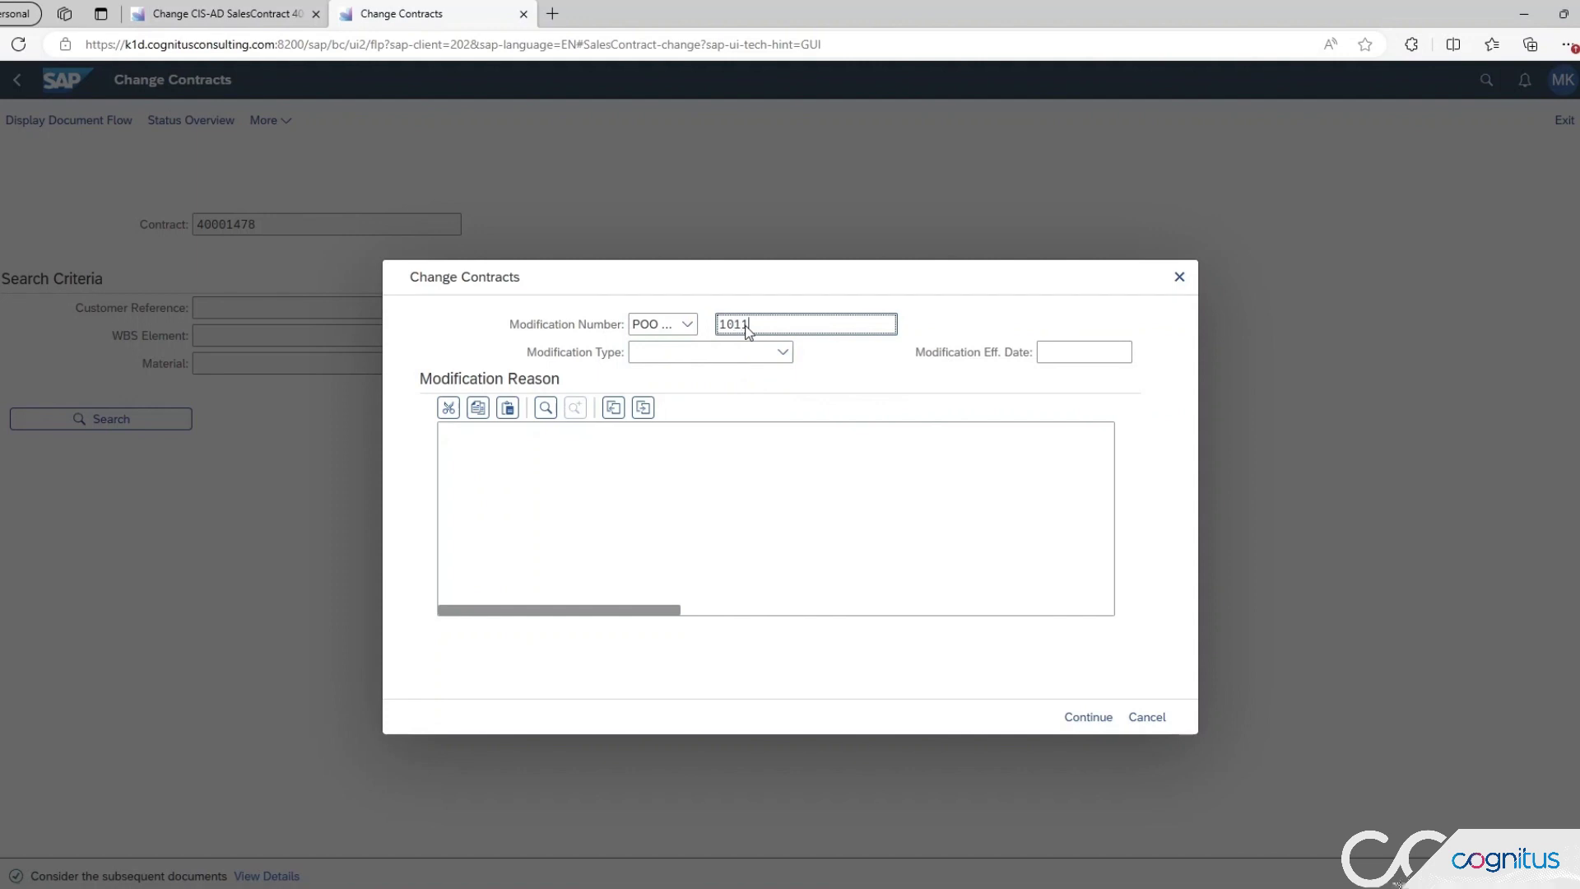
{"action": "left_click", "coordinate": [755, 351]}
{"action": "left_click", "coordinate": [753, 375]}
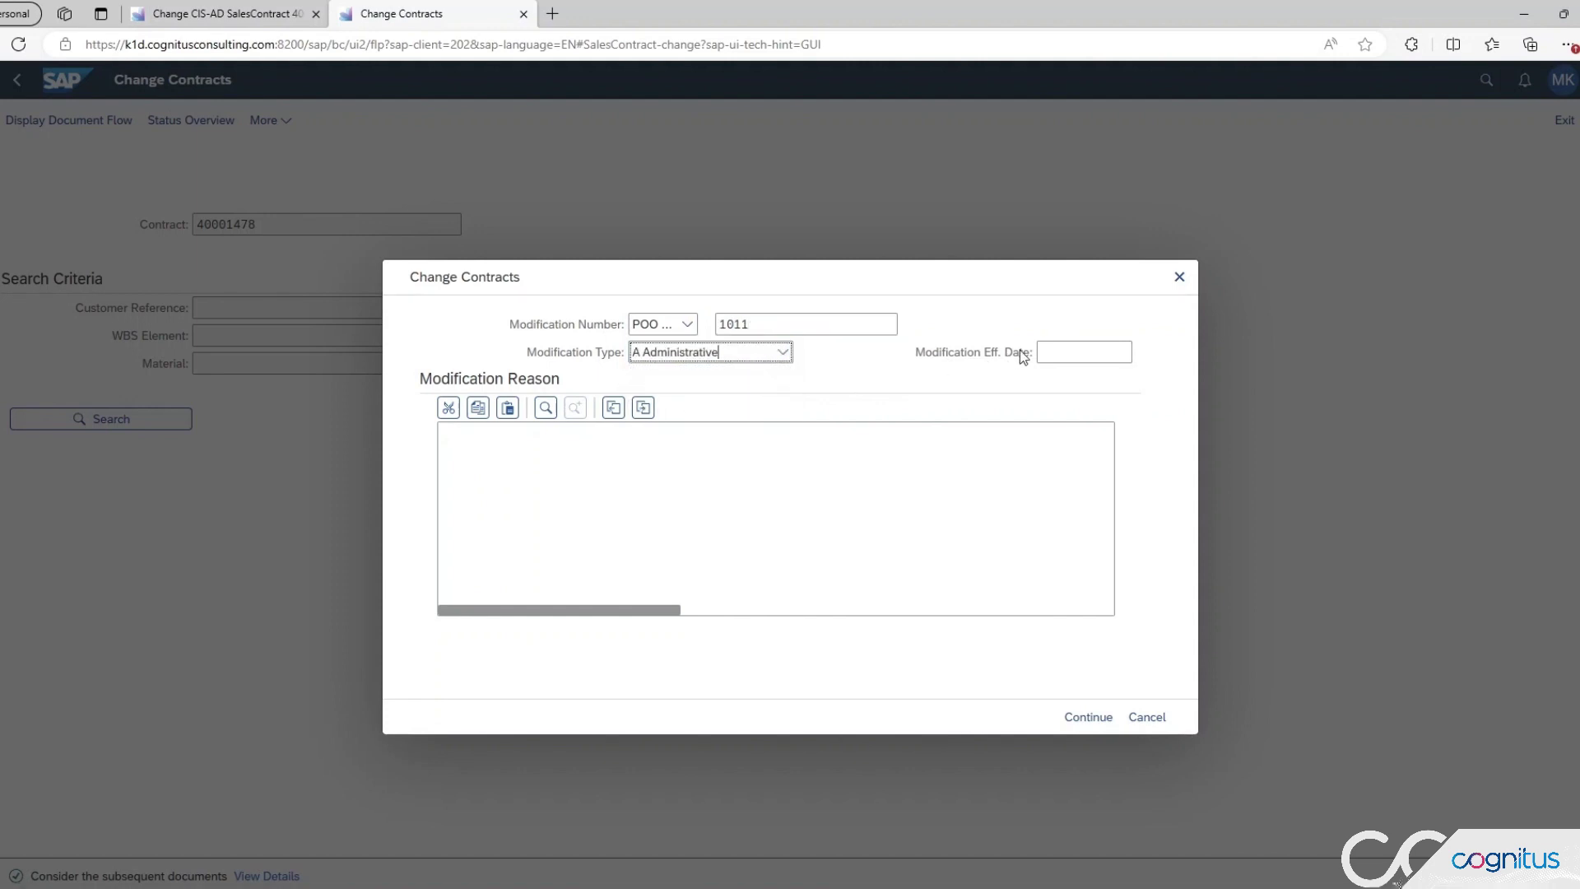
{"action": "left_click", "coordinate": [1078, 352]}
{"action": "key", "text": "F4"}
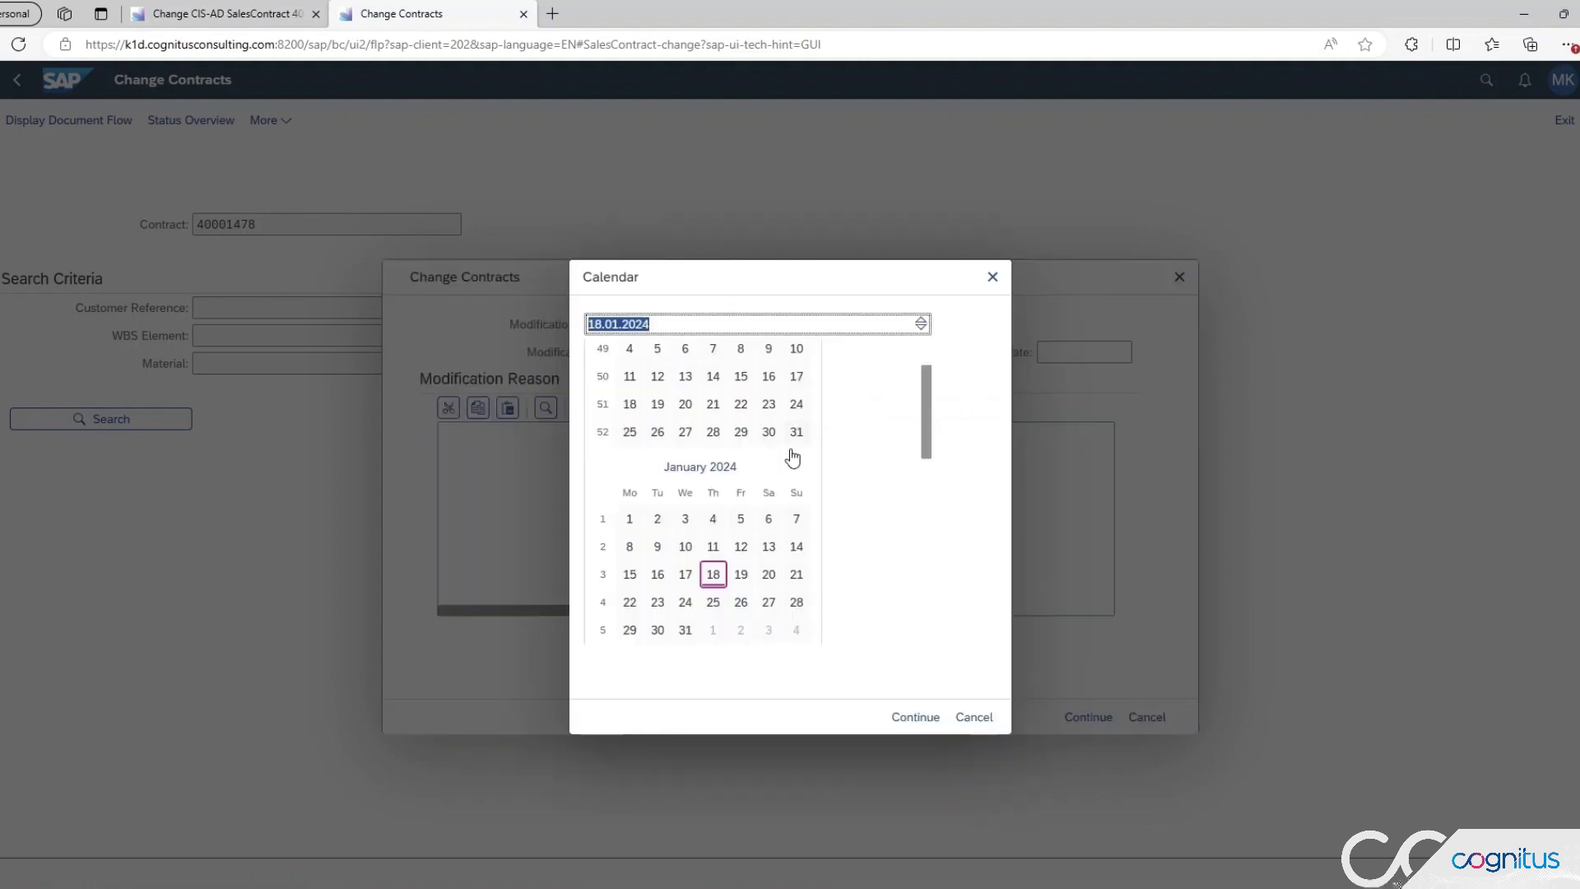
{"action": "left_click", "coordinate": [719, 573]}
Step: Enter "Increase contract funding." as the modification reason
{"action": "left_click", "coordinate": [656, 479]}
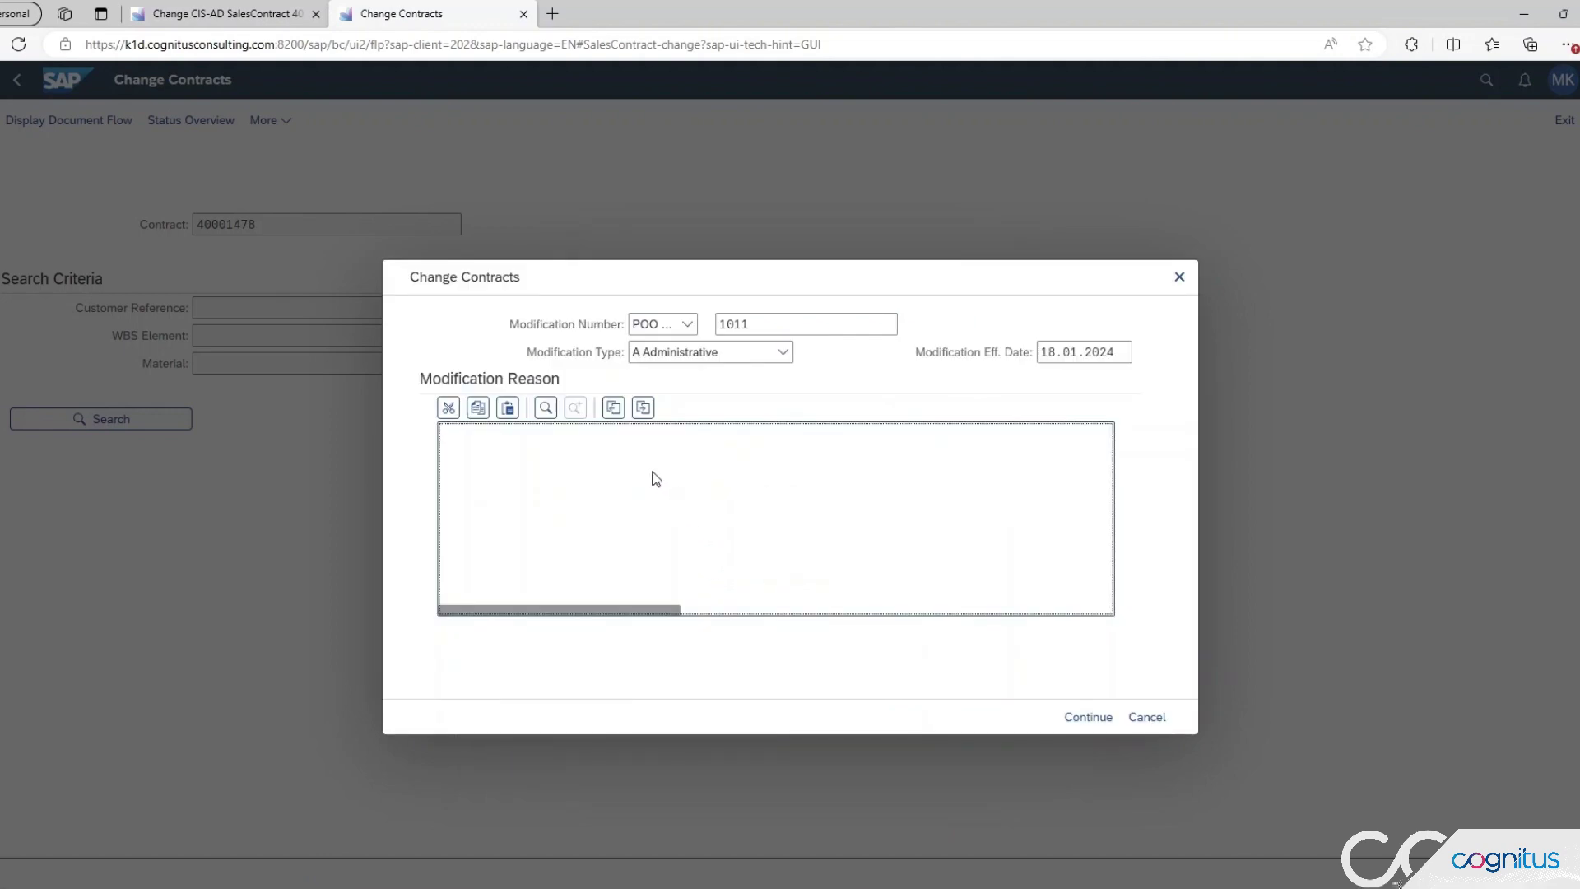
{"action": "key", "text": "Caps_Lock"}
{"action": "type", "text": "In"}
{"action": "key", "text": "Caps_Lock"}
{"action": "type", "text": "ncrease contract"}
{"action": "type", "text": "funding."}
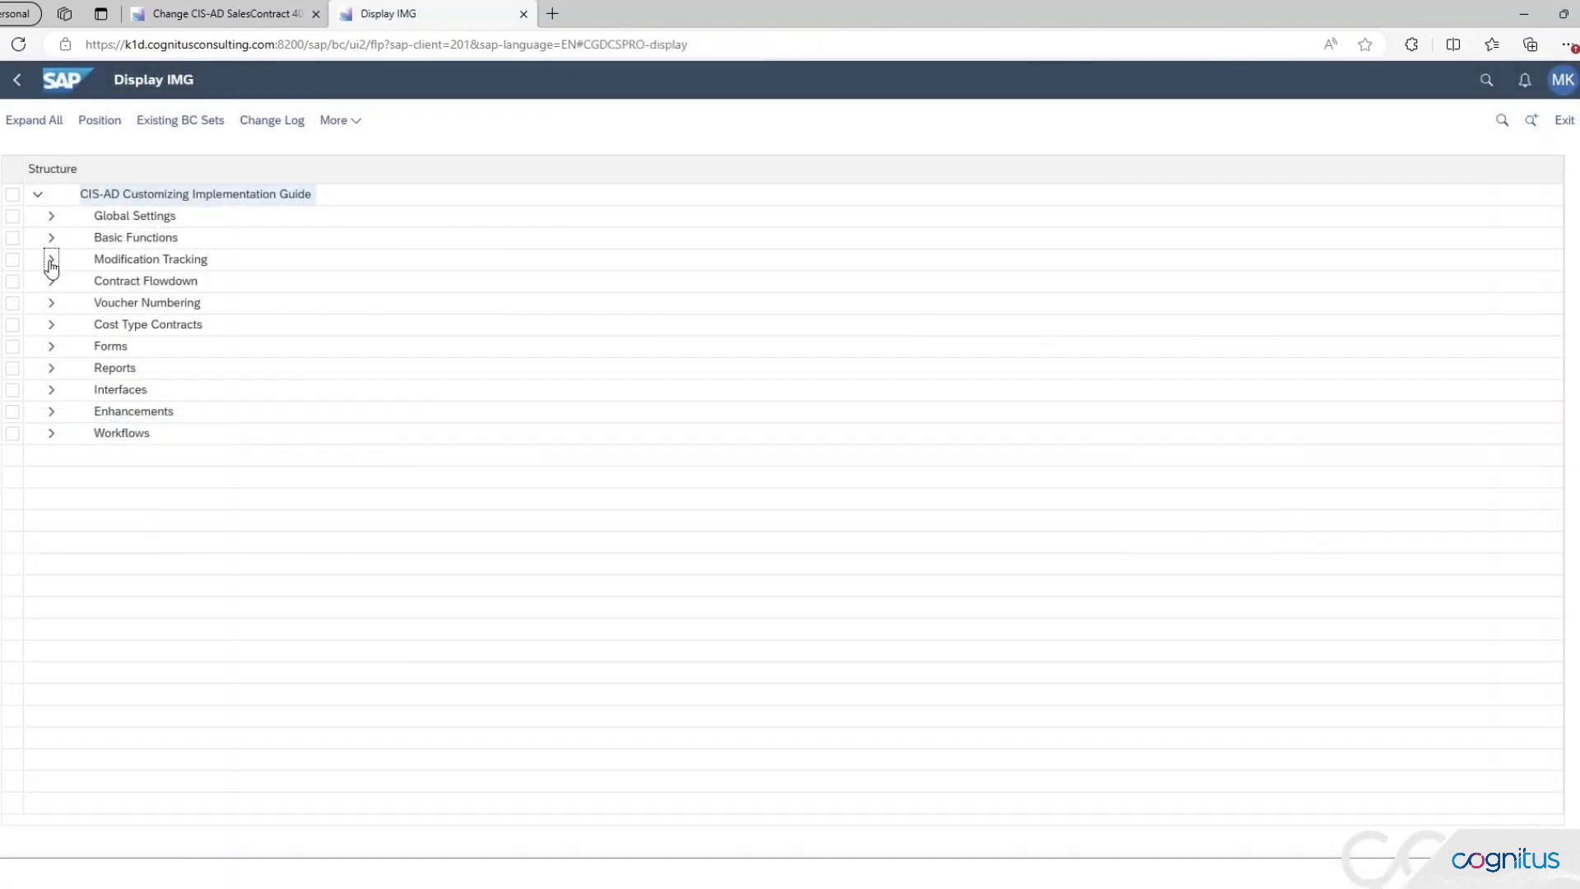
Step: Review the entries of Define Modification Types under Modification Tracking and return to the implementation guide
{"action": "left_click", "coordinate": [51, 261]}
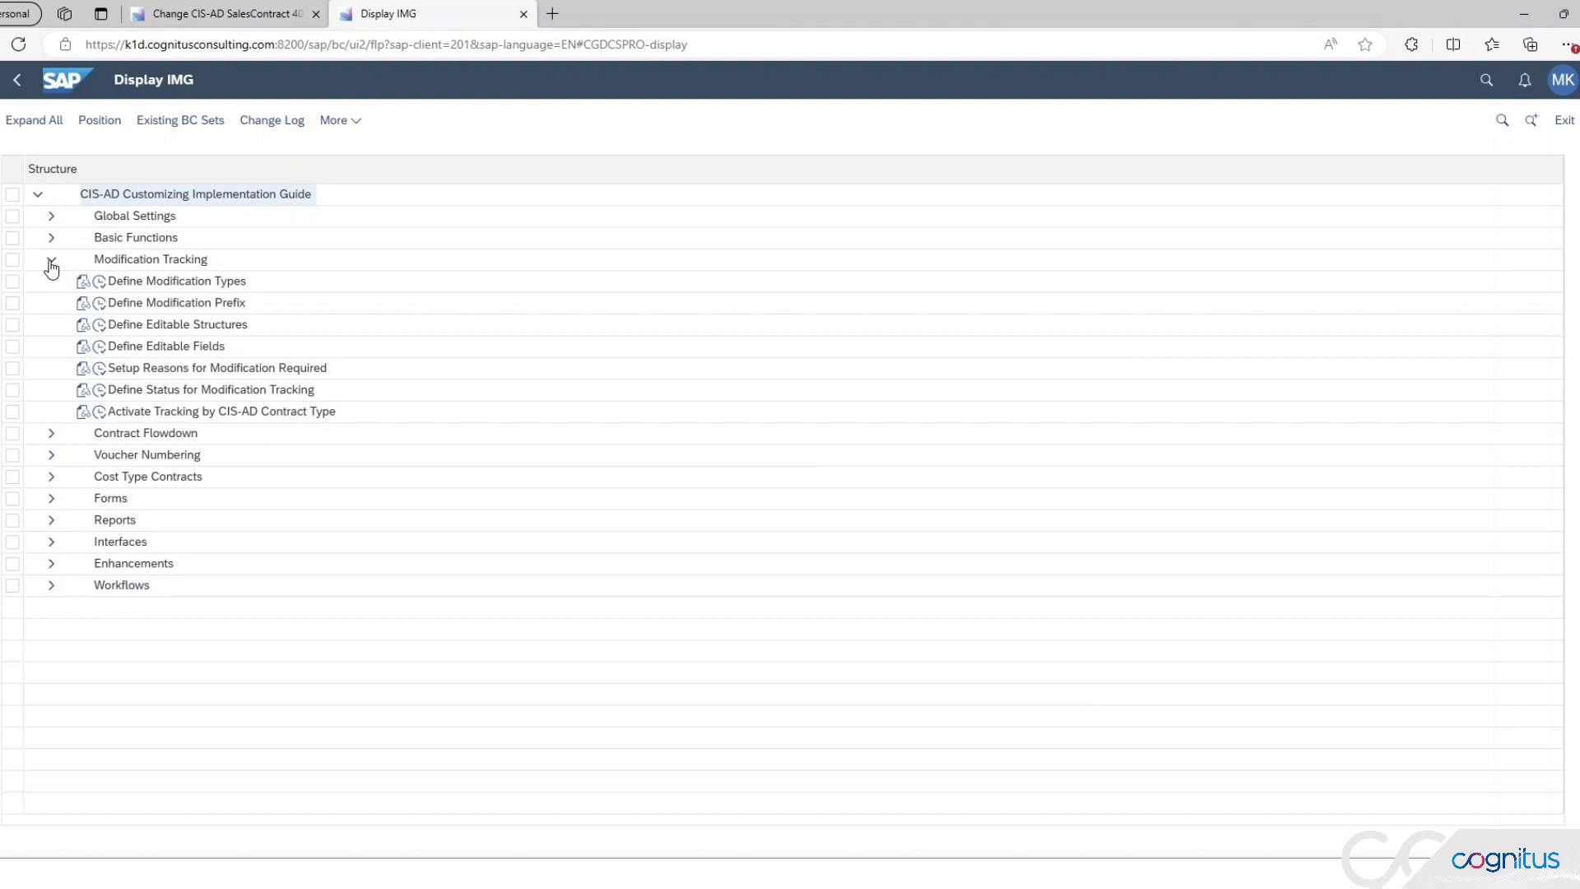
{"action": "left_click", "coordinate": [99, 283]}
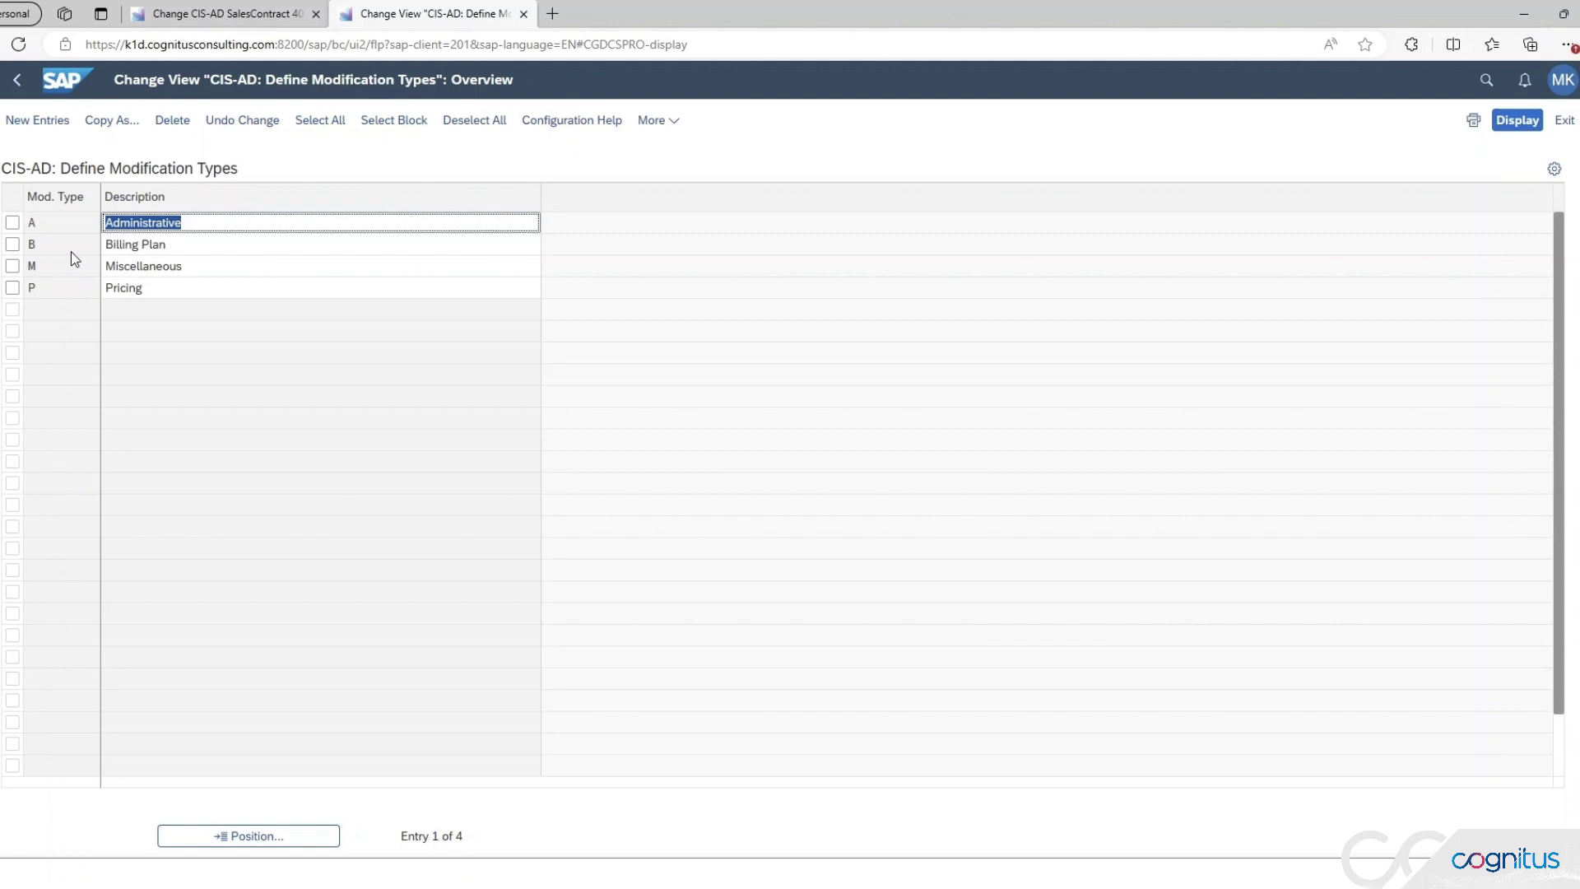
{"action": "left_click", "coordinate": [72, 252]}
{"action": "left_click", "coordinate": [81, 268]}
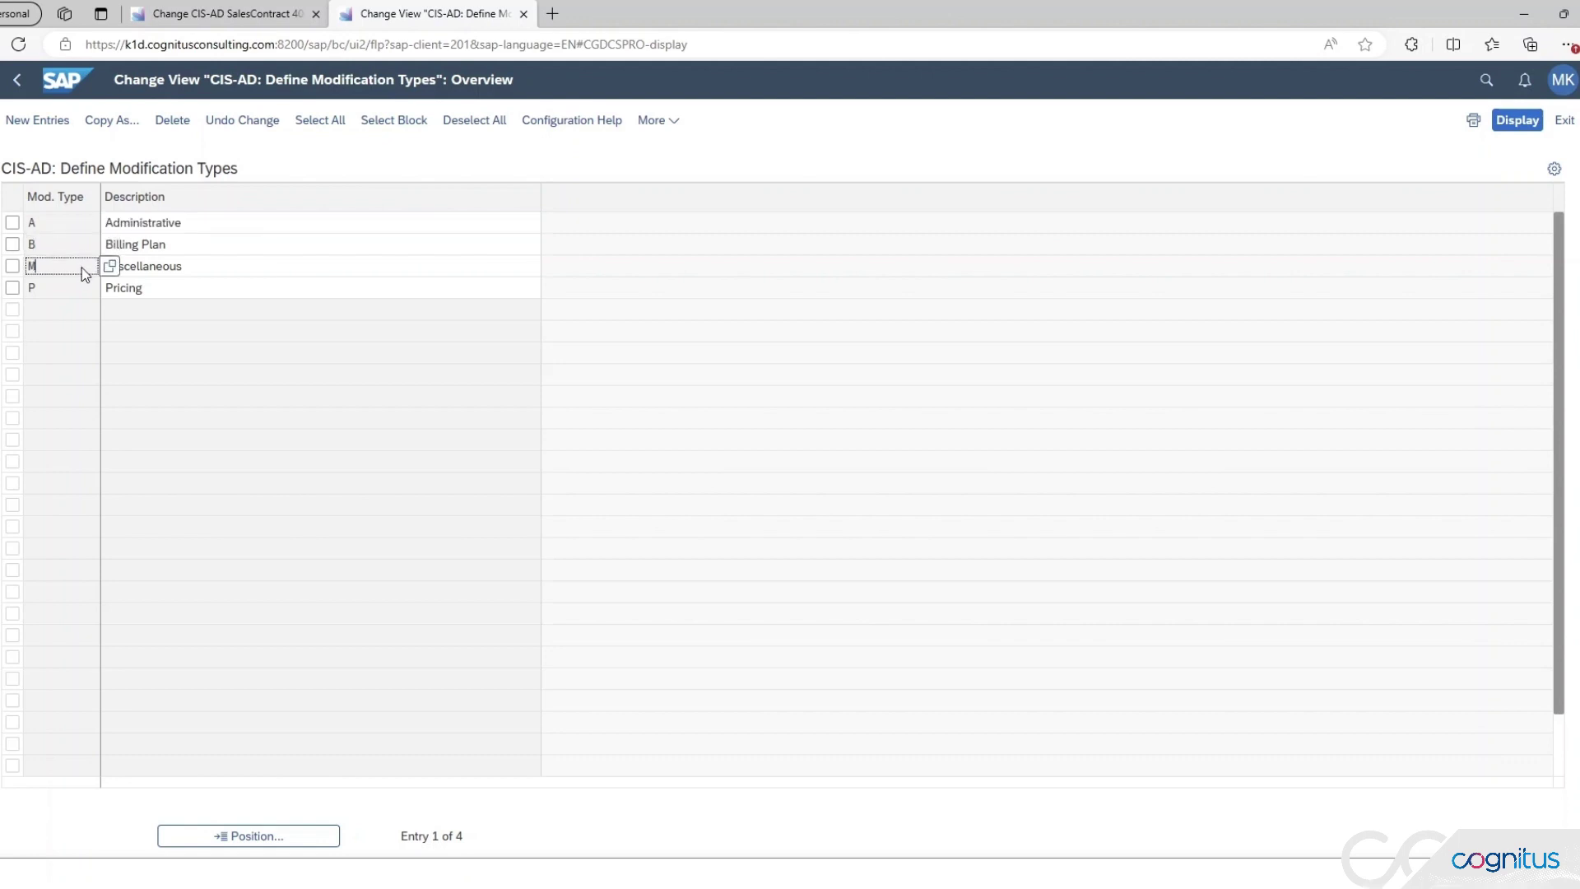
{"action": "left_click", "coordinate": [90, 287]}
{"action": "left_click", "coordinate": [20, 79]}
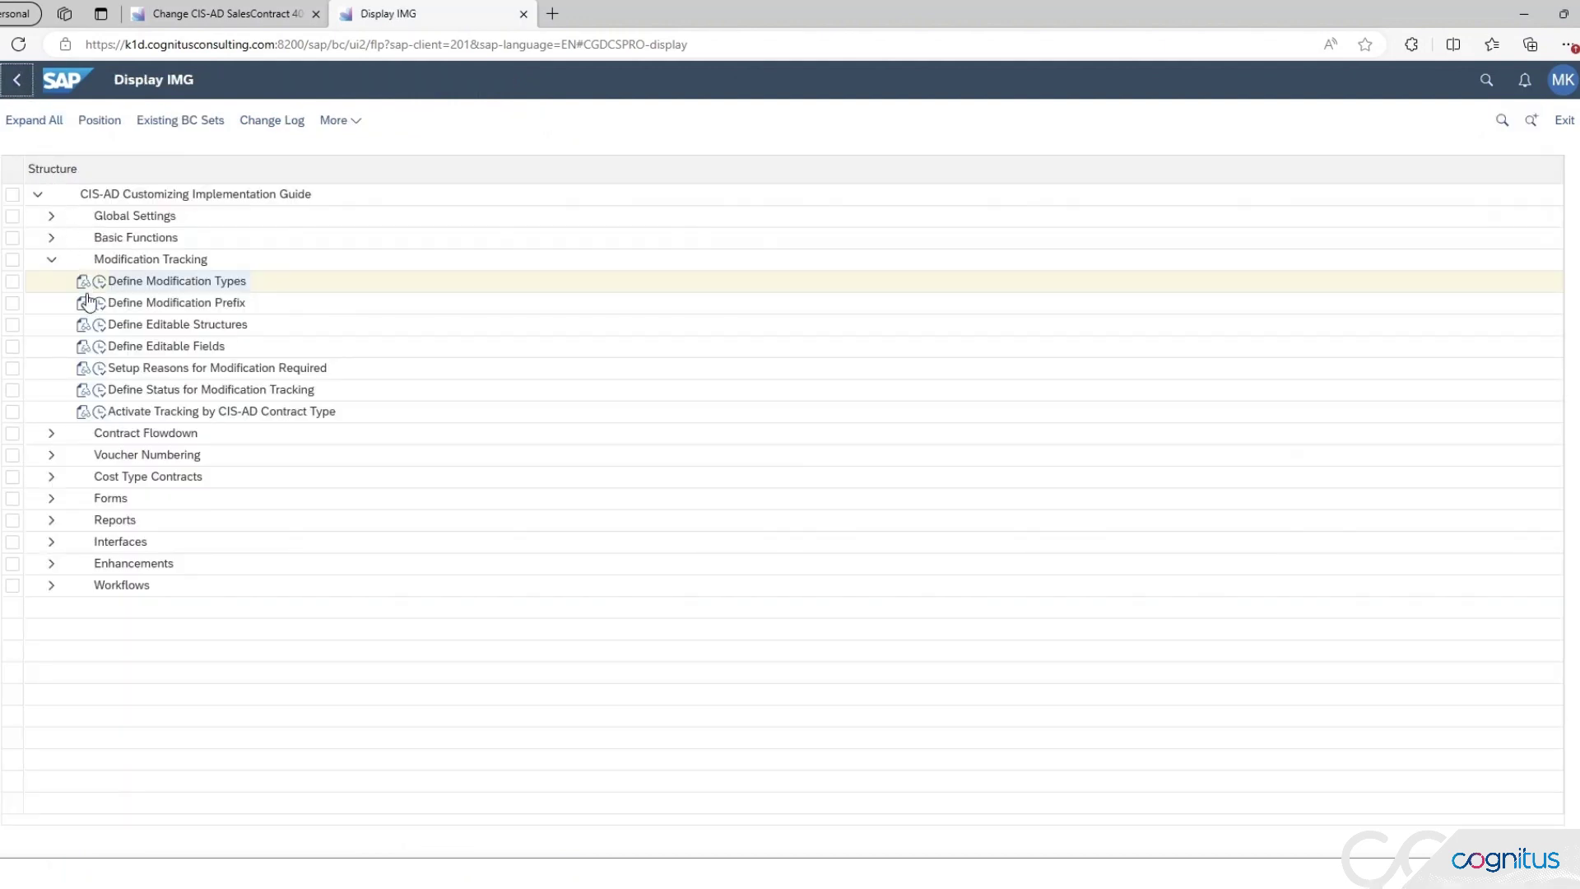
Step: Open Define Editable Fields under Modification Tracking and inspect the modification type assigned to the listed fields
{"action": "left_click", "coordinate": [99, 347]}
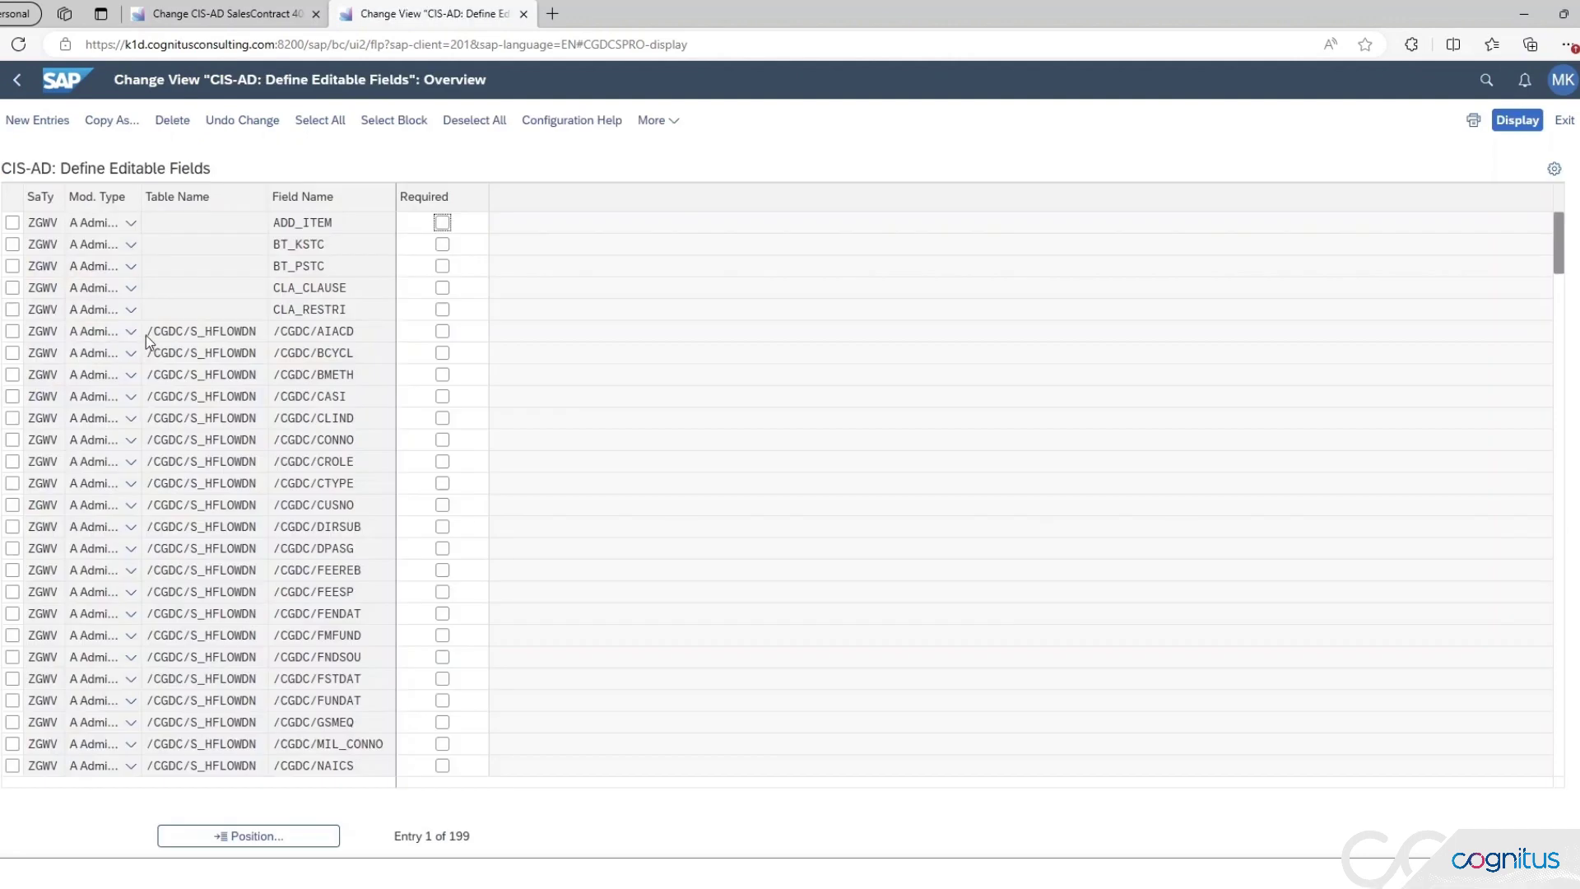
{"action": "scroll", "coordinate": [130, 340], "scroll_direction": "down", "scroll_amount": 1}
{"action": "left_click", "coordinate": [125, 333]}
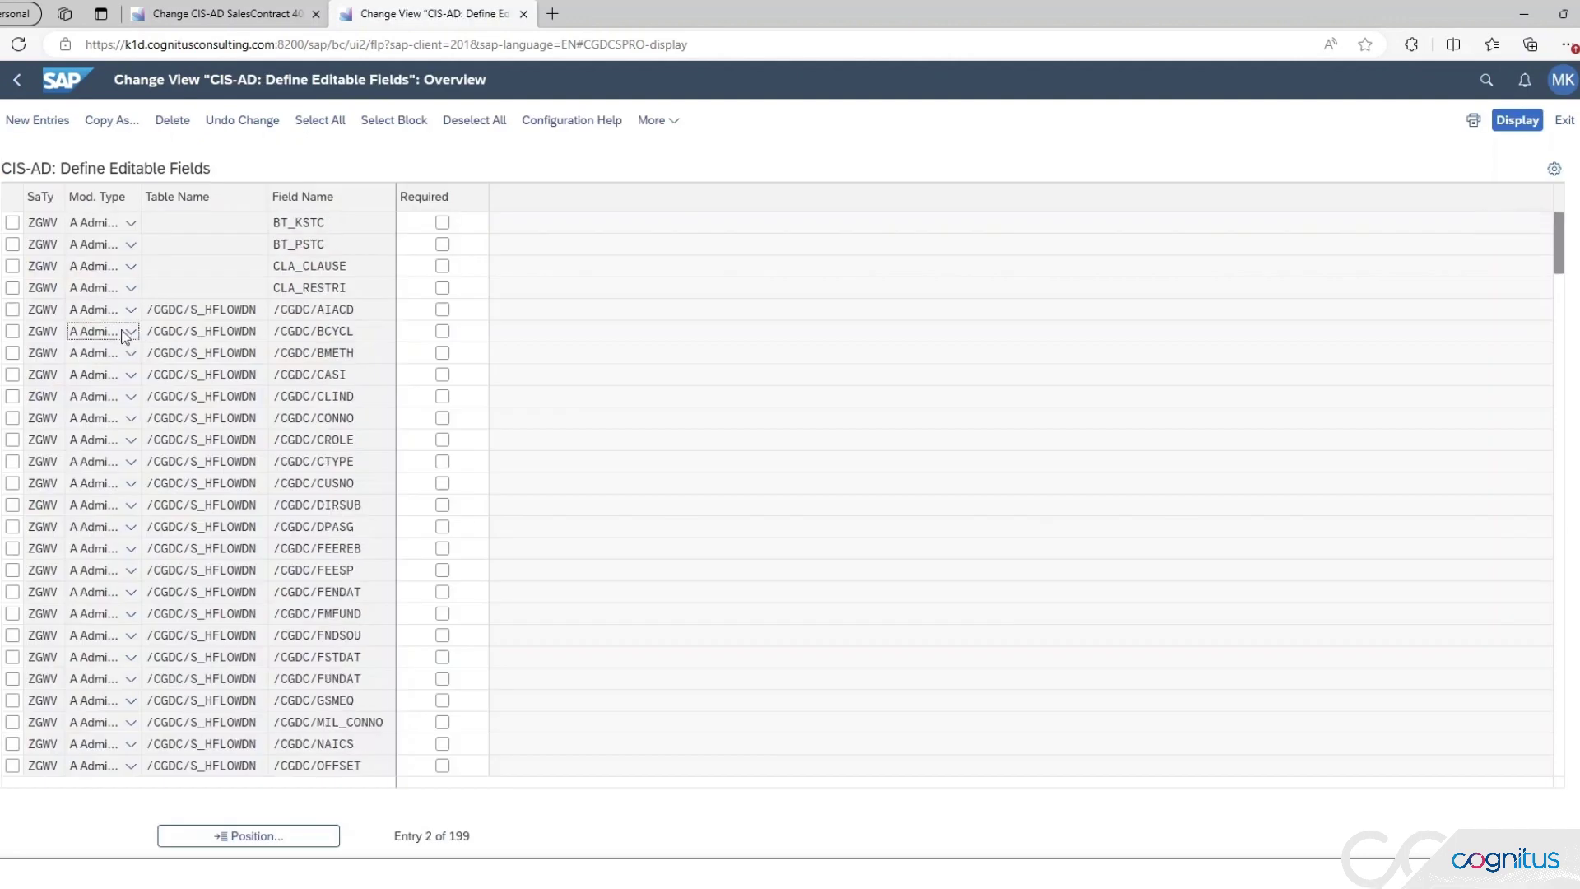
{"action": "left_click", "coordinate": [129, 335]}
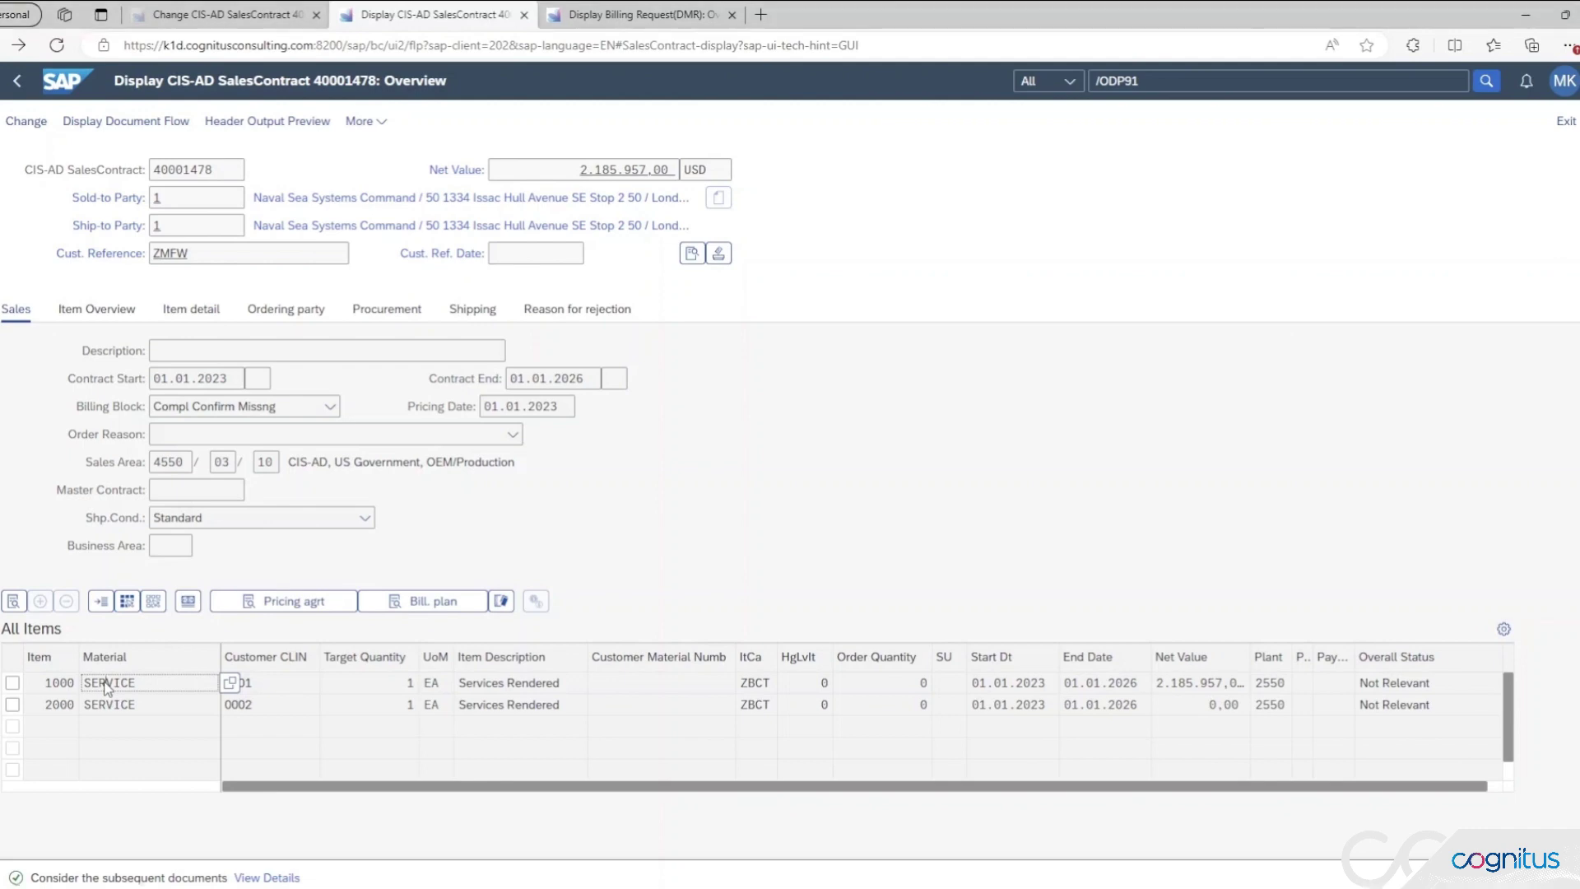
Step: Open the pricing conditions of sales contract item 1000 and check the Maximum Fee Withhold amount
{"action": "double_click", "coordinate": [107, 688]}
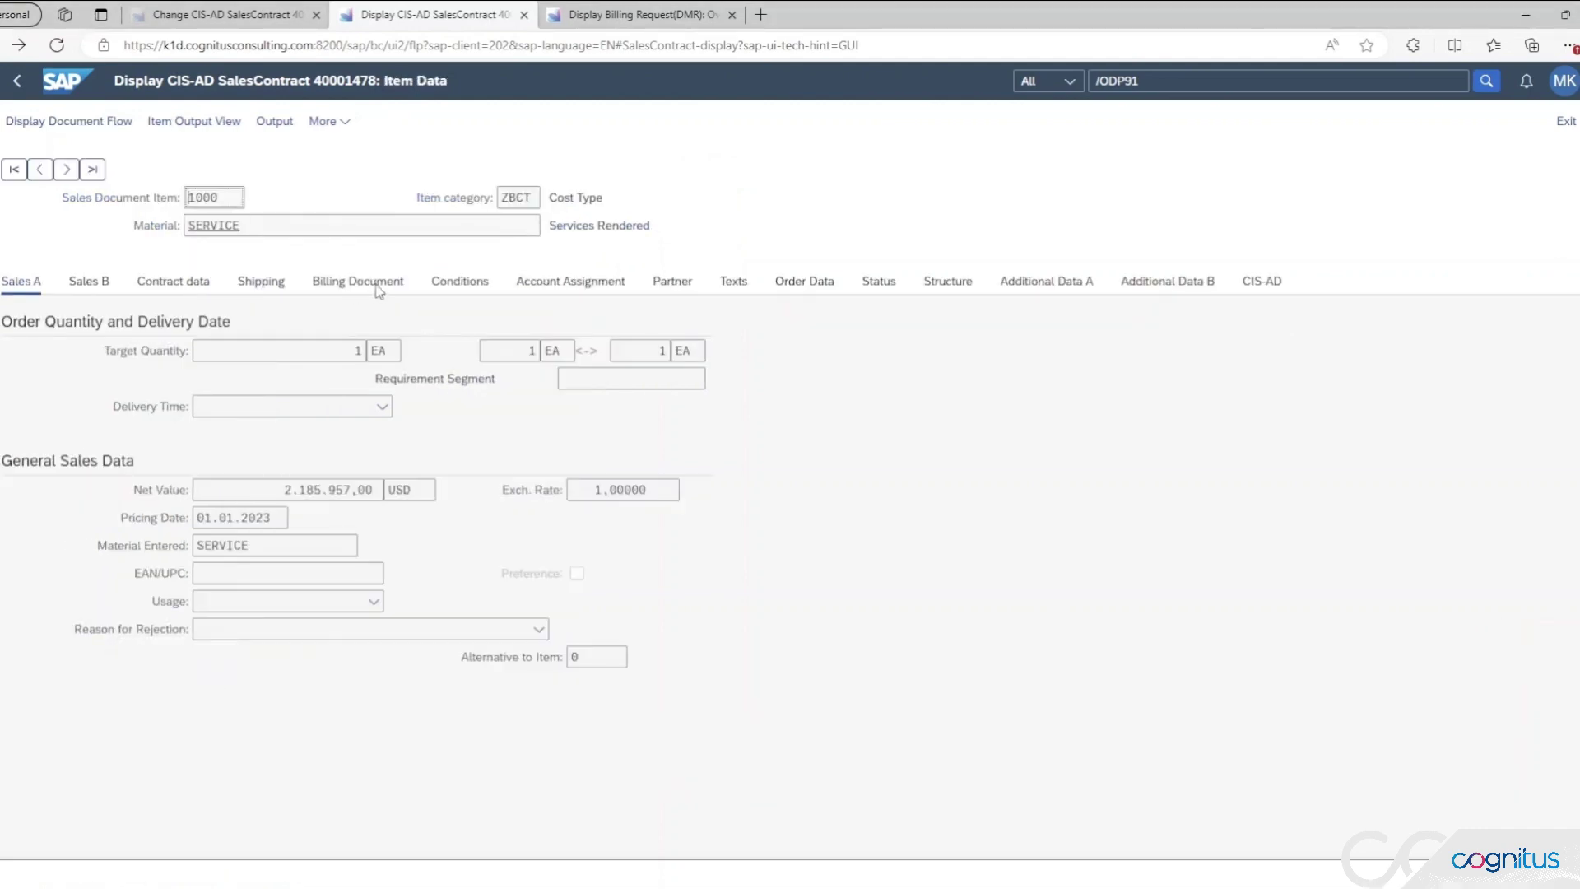
{"action": "left_click", "coordinate": [439, 290]}
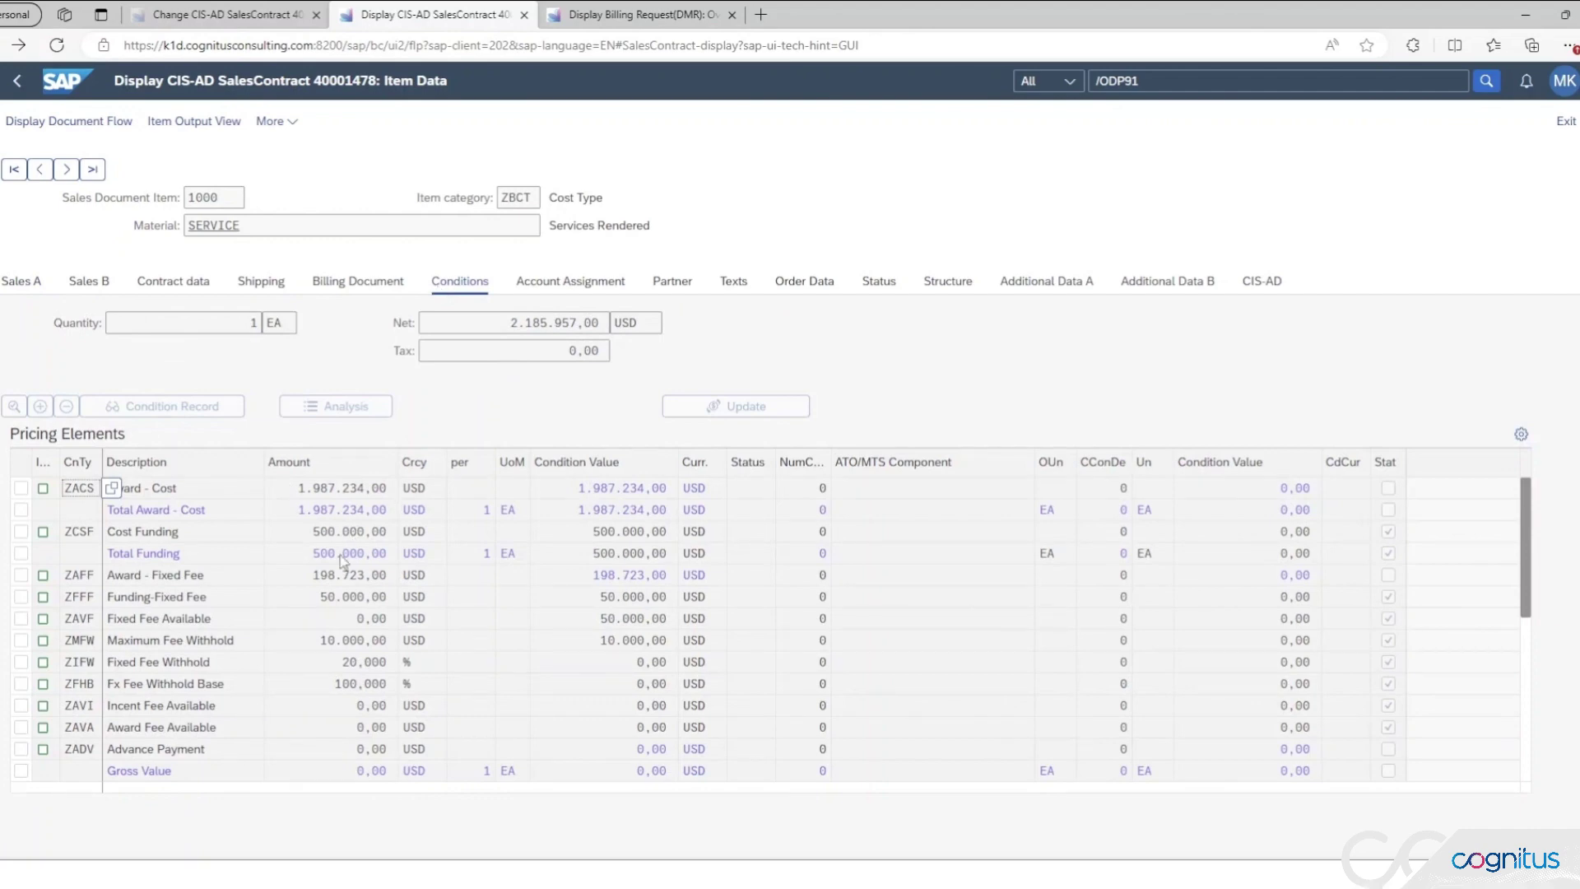
{"action": "left_click_drag", "start_coordinate": [332, 645], "coordinate": [430, 656]}
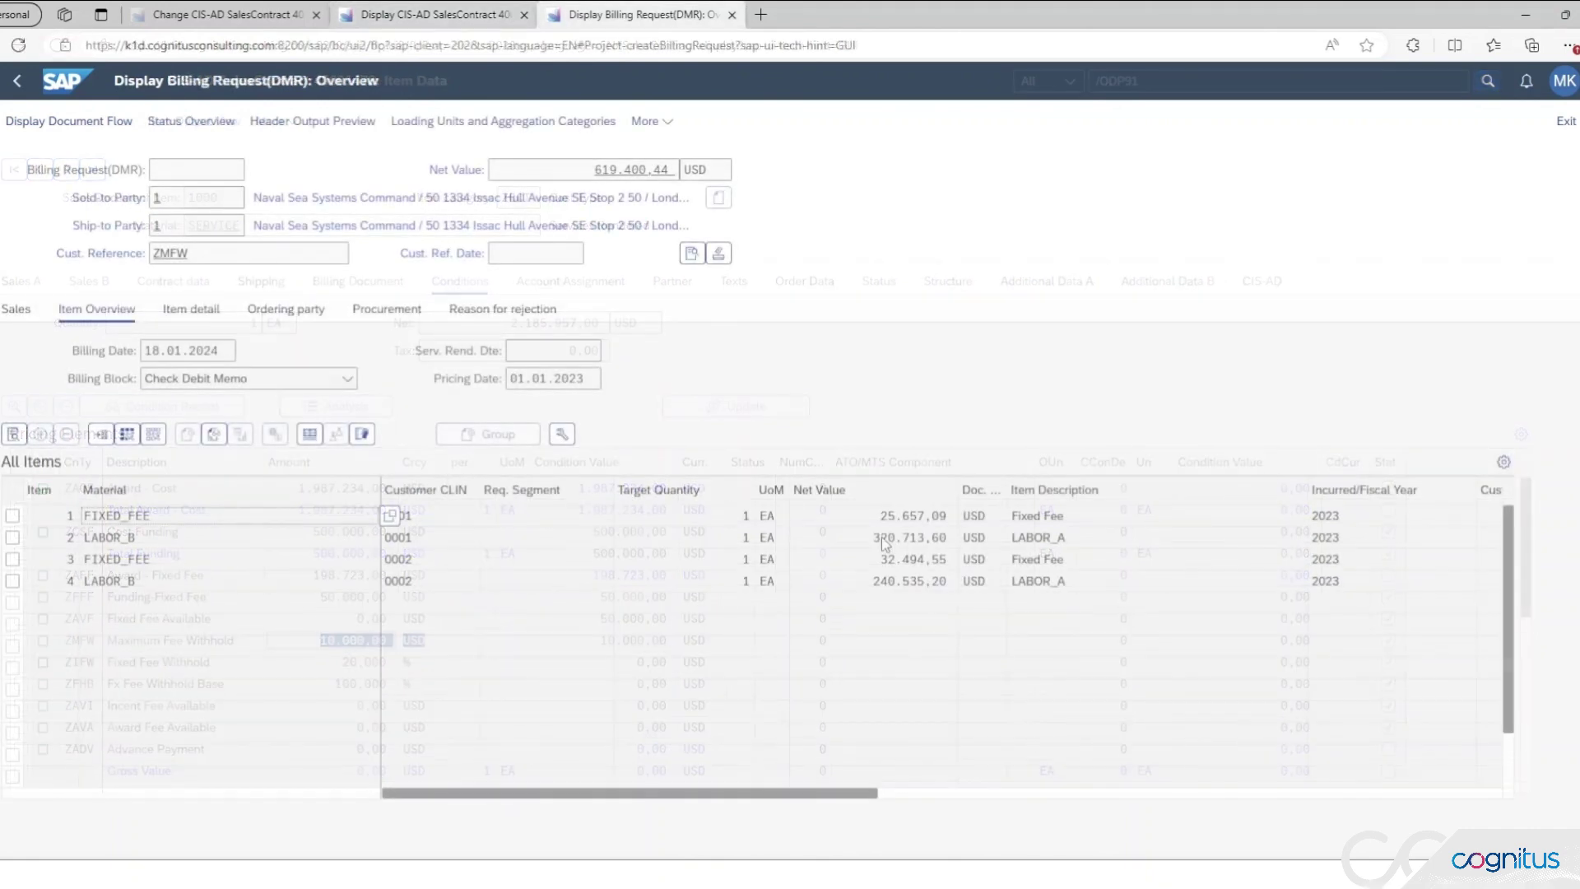
Step: In the billing request, check the LABOR_B net value for CLIN 0001 and examine the pricing conditions of its fixed fee item
{"action": "double_click", "coordinate": [953, 539]}
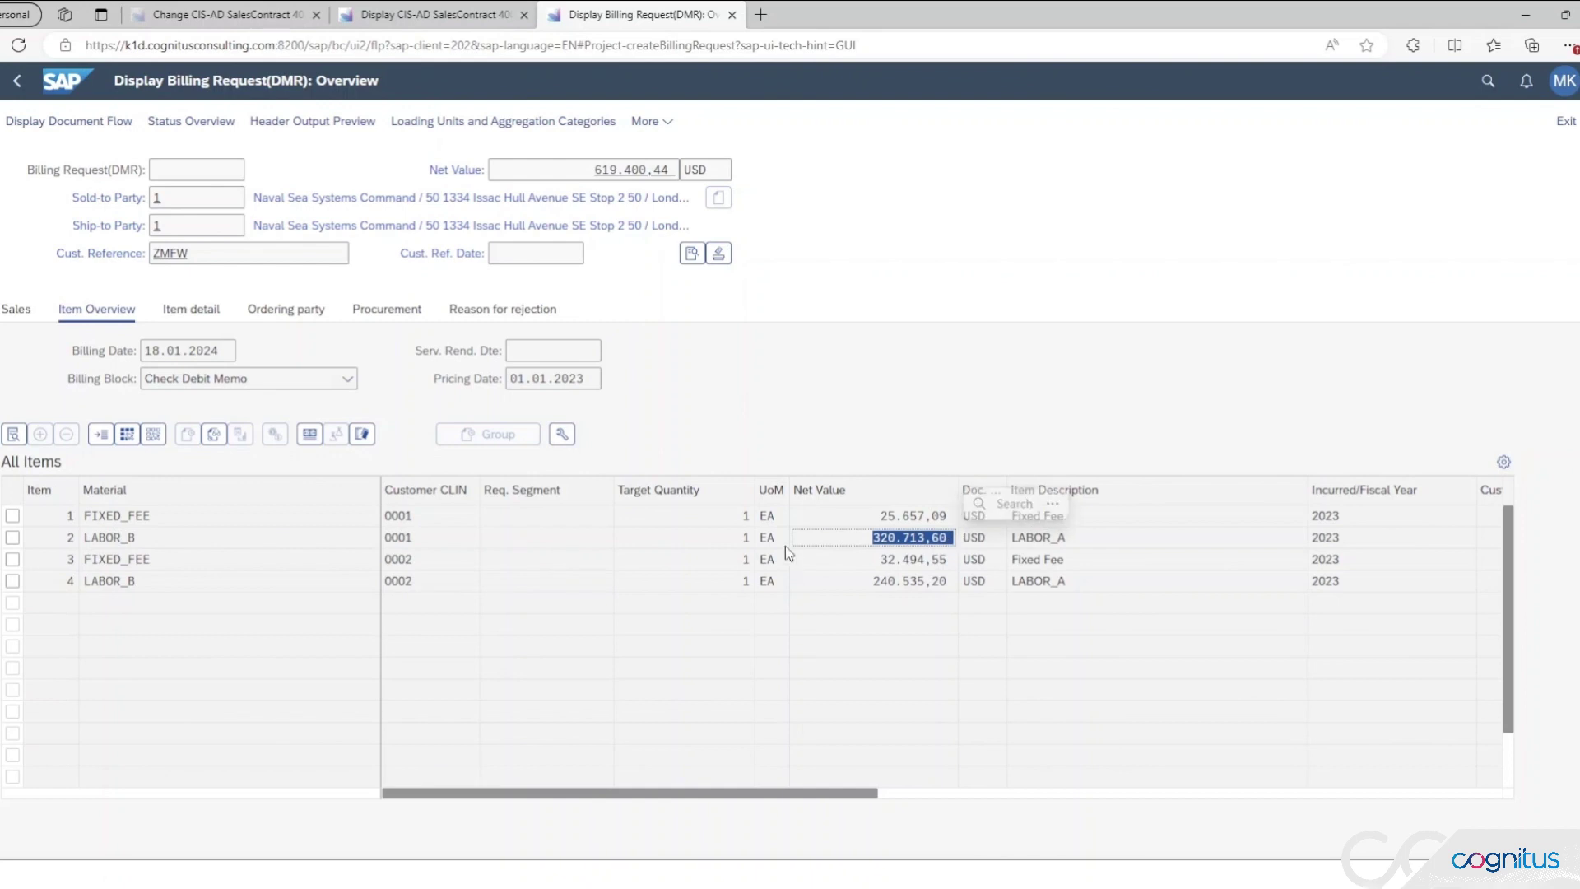
{"action": "double_click", "coordinate": [815, 527]}
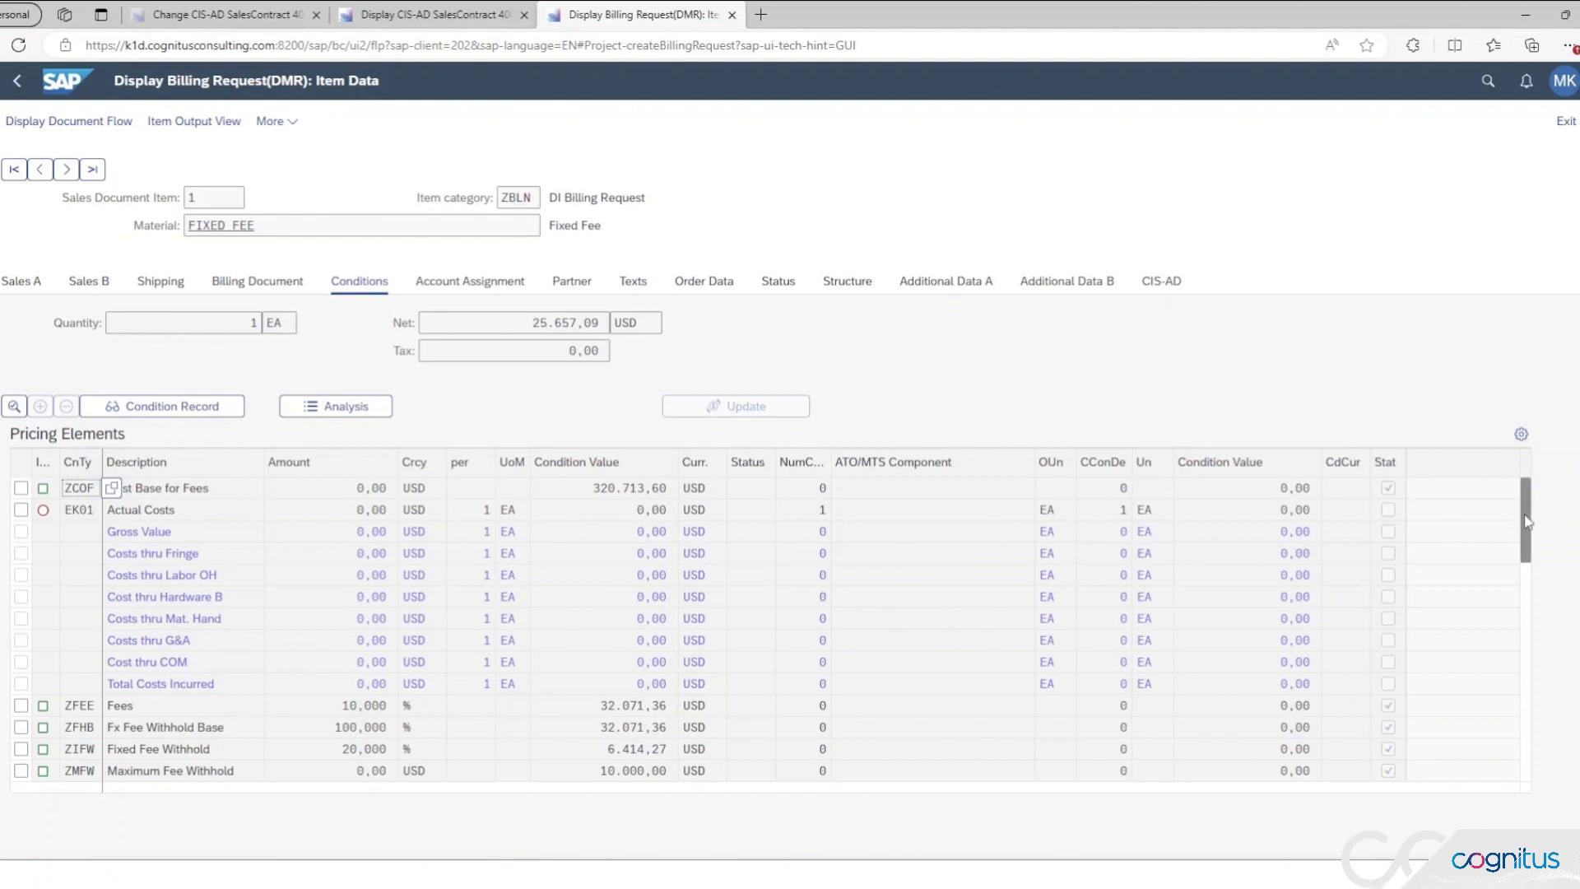
{"action": "left_click_drag", "start_coordinate": [1525, 521], "coordinate": [1525, 566]}
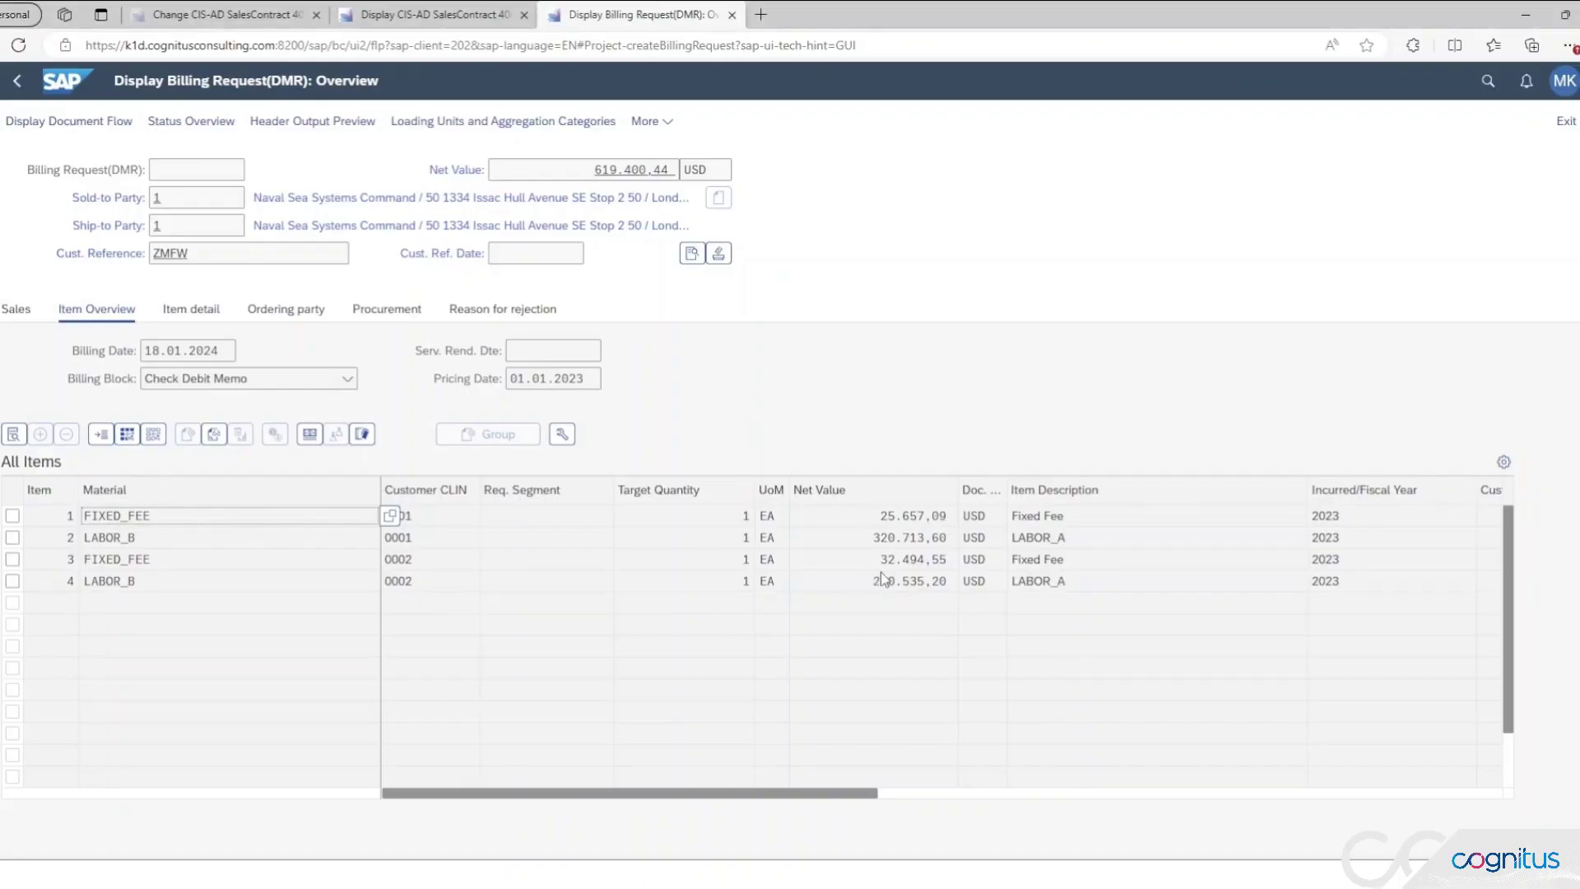
Step: Check the LABOR_B net value for CLIN 0002 and examine the pricing conditions of fixed fee item 3
{"action": "left_click_drag", "start_coordinate": [873, 581], "coordinate": [969, 580]}
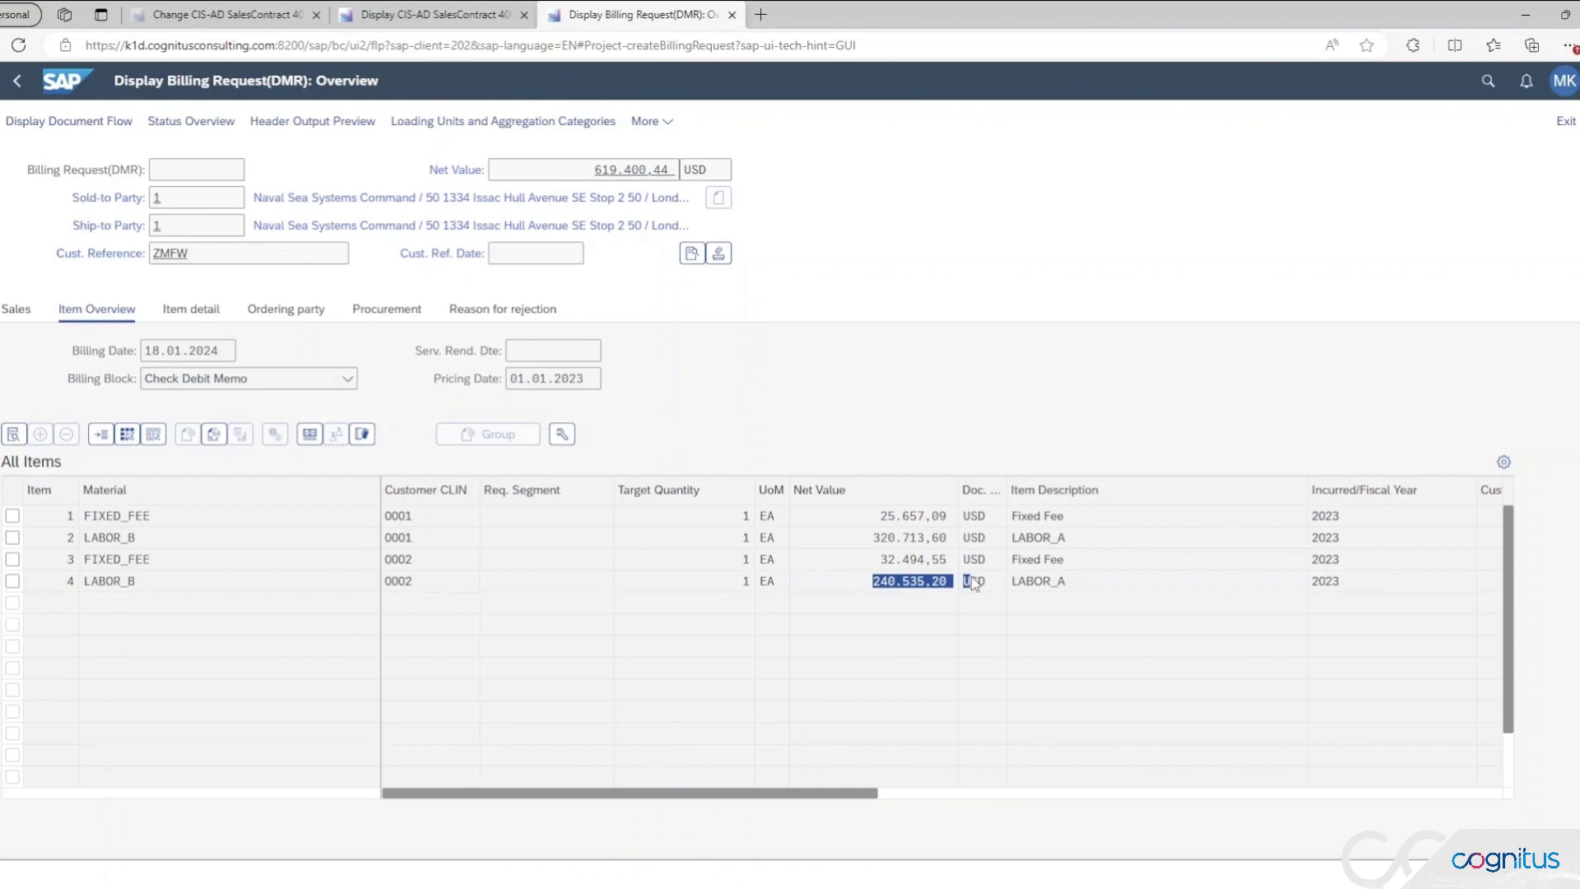
{"action": "double_click", "coordinate": [873, 566]}
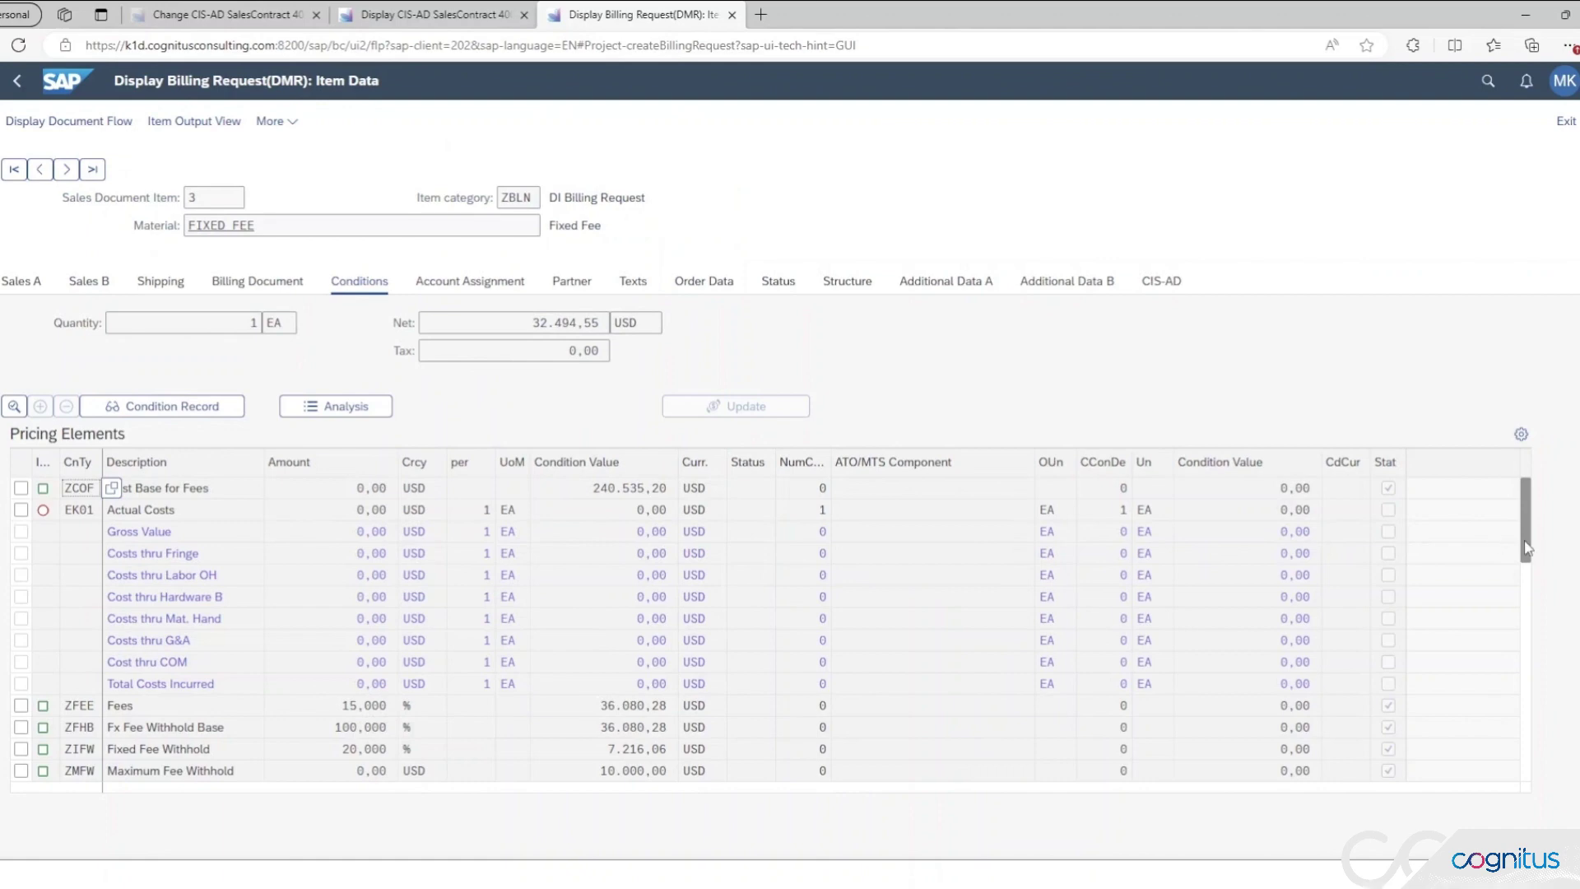
{"action": "left_click_drag", "start_coordinate": [1527, 549], "coordinate": [1533, 598]}
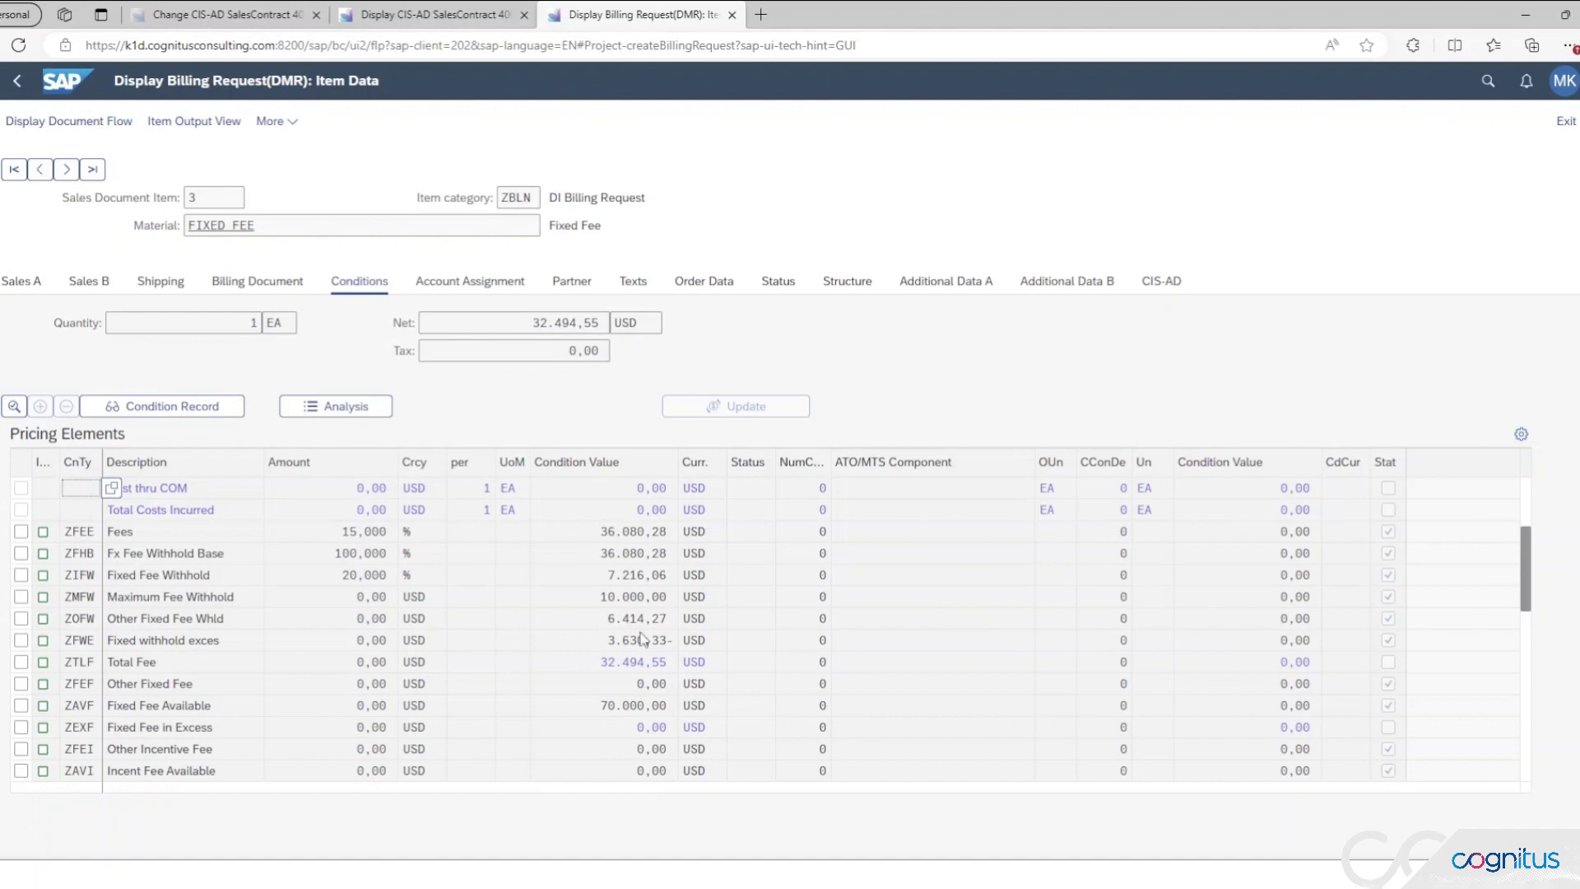
Step: Compare the condition values of the other fixed fee withhold and the fixed withhold excess for item 3
{"action": "left_click_drag", "start_coordinate": [606, 621], "coordinate": [702, 636]}
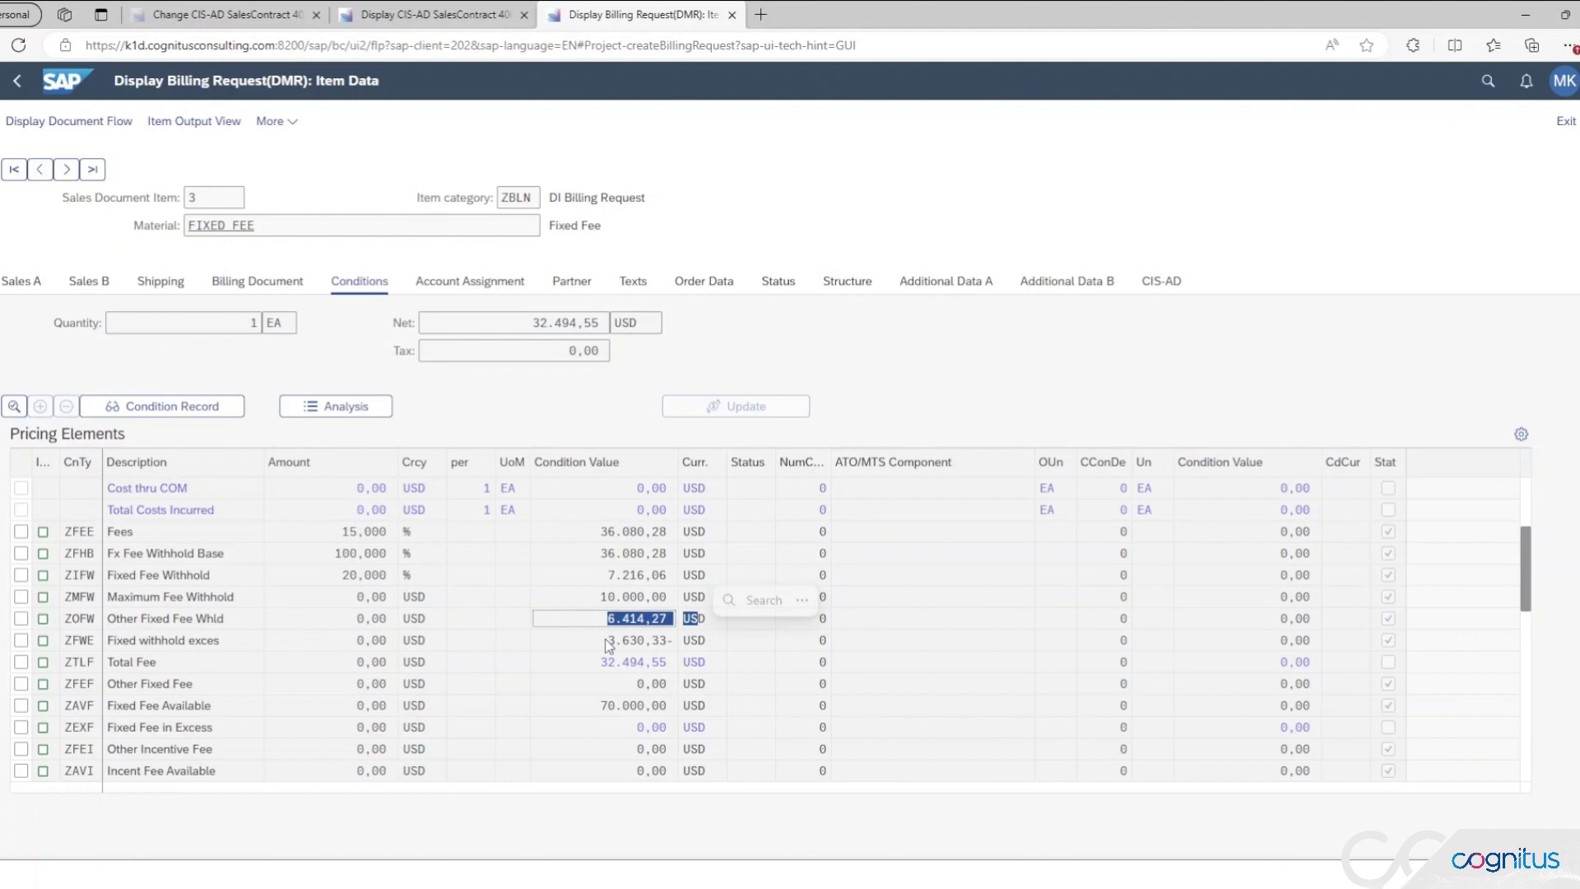
{"action": "left_click_drag", "start_coordinate": [607, 640], "coordinate": [671, 652]}
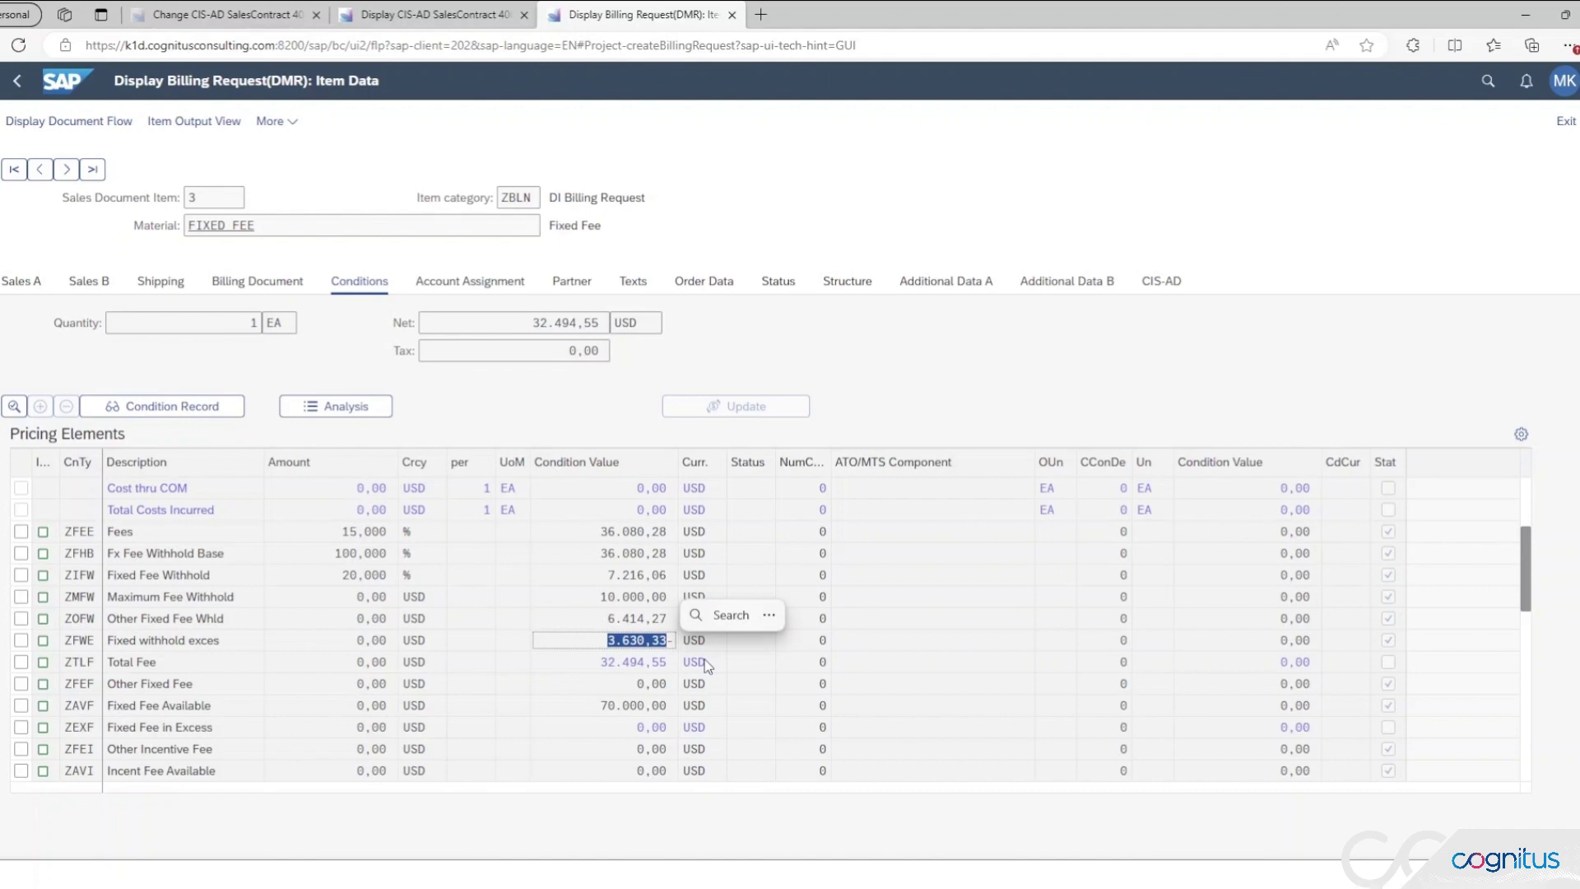
{"action": "left_click", "coordinate": [706, 664]}
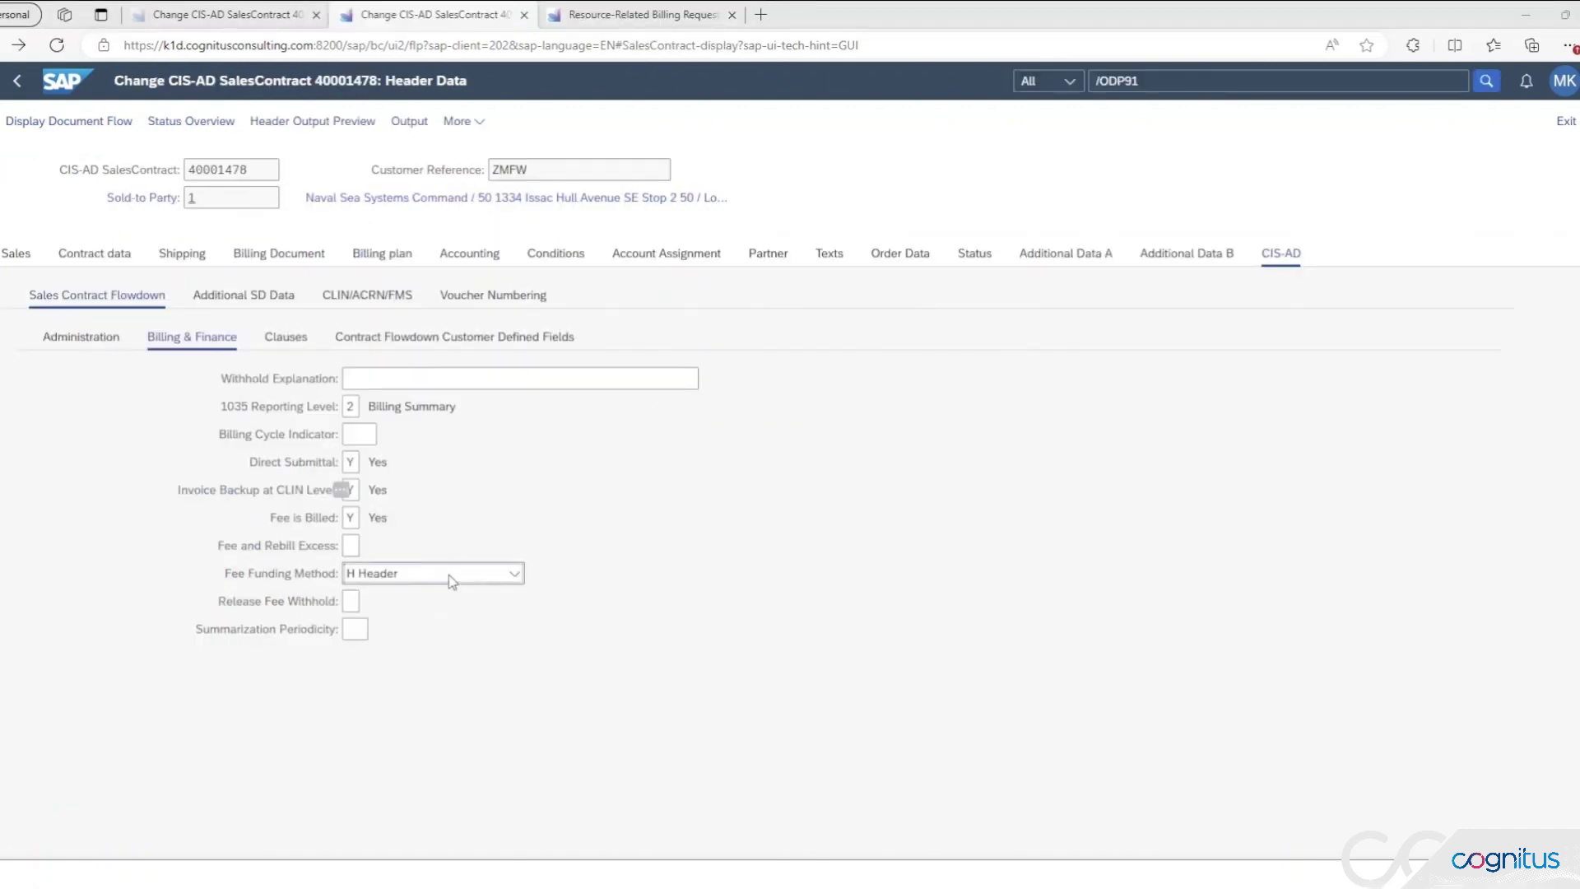
Step: Set the Fee Funding Method to Item in the sales contract's billing and finance data
{"action": "left_click", "coordinate": [447, 575]}
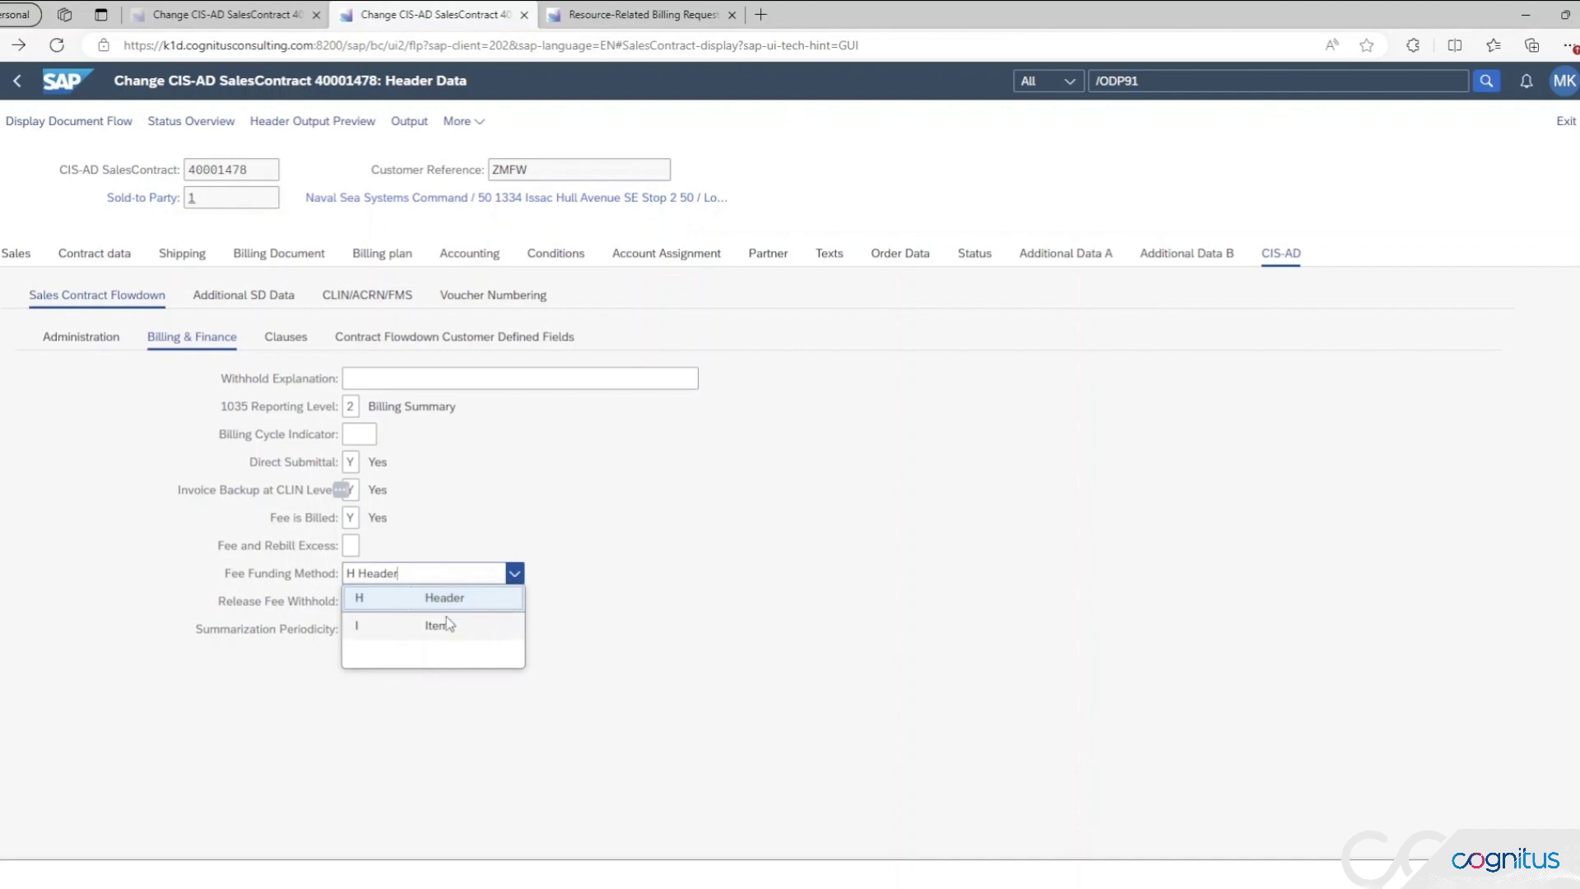
{"action": "left_click", "coordinate": [447, 621]}
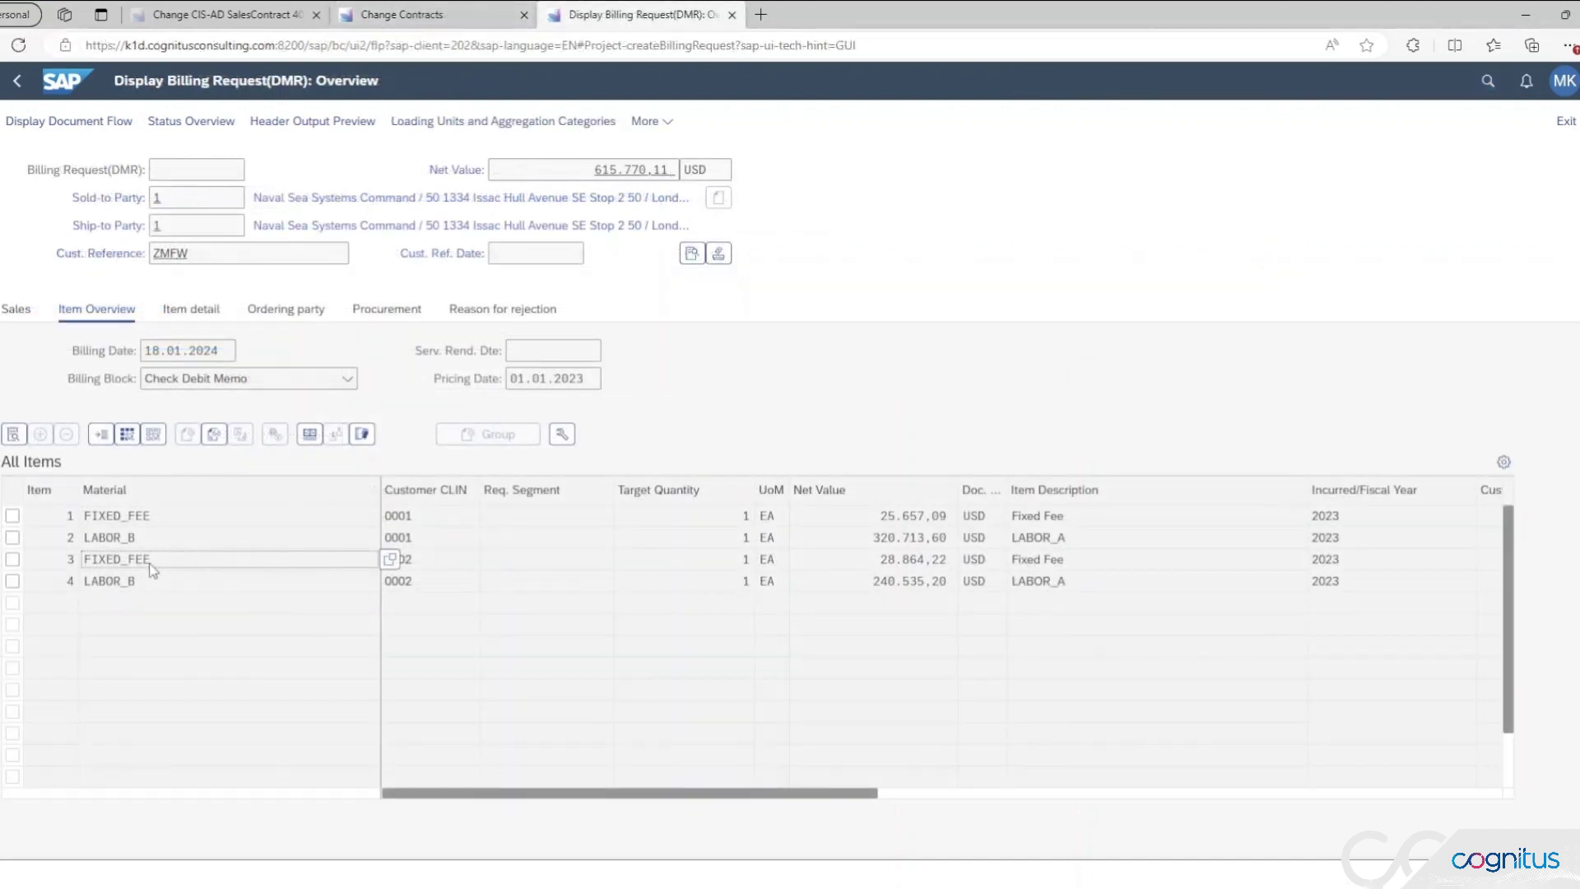
Step: Open fixed fee item 3 of the new billing request and examine its fee withhold conditions
{"action": "double_click", "coordinate": [150, 563]}
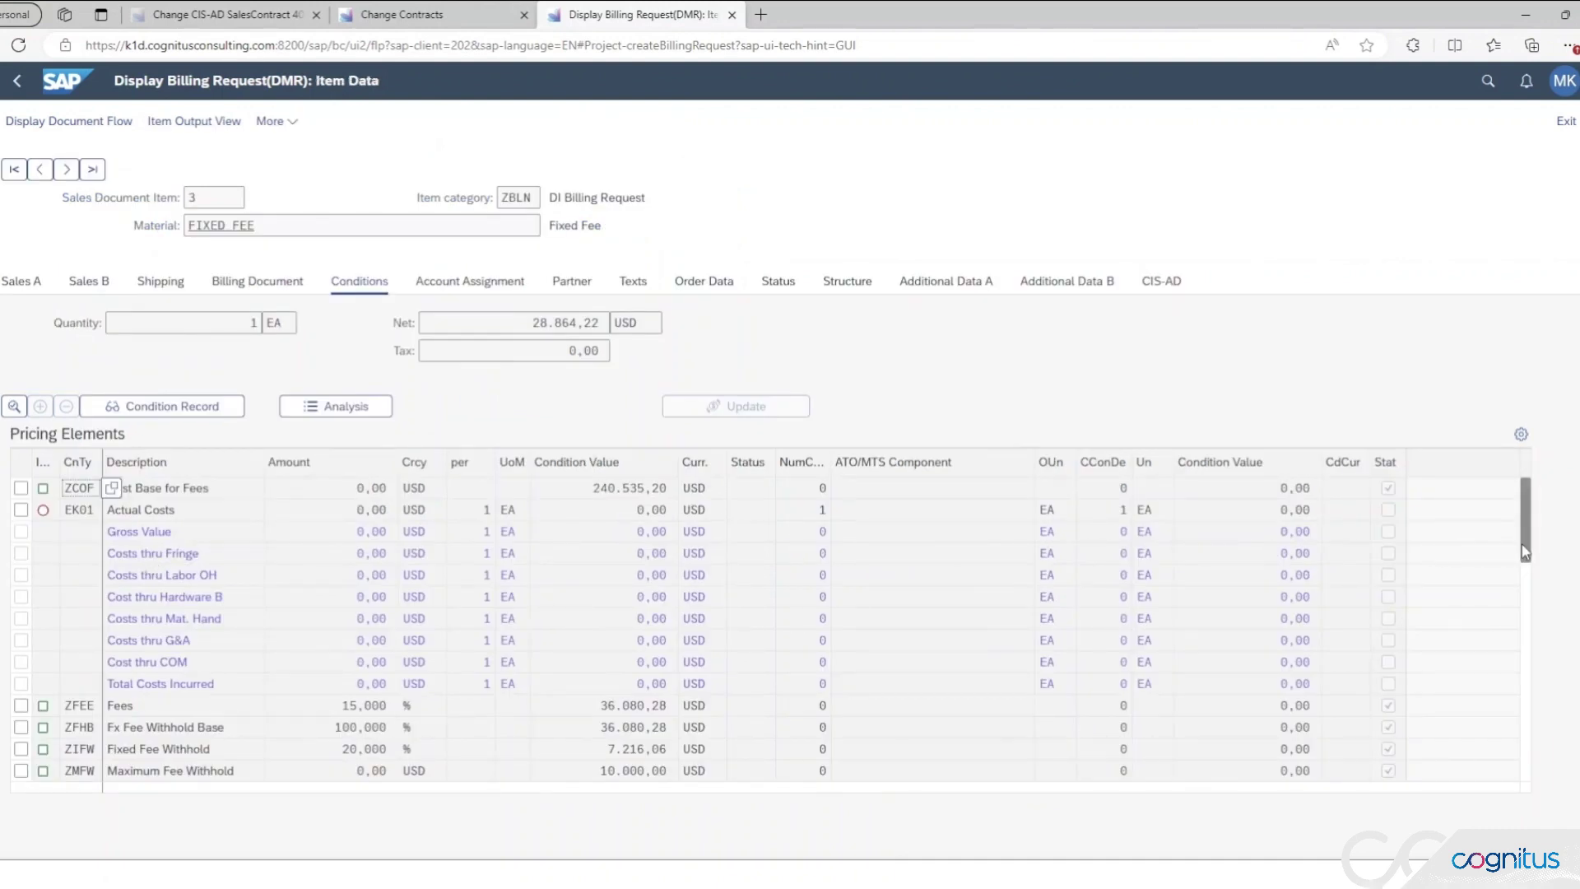
{"action": "left_click_drag", "start_coordinate": [1533, 568], "coordinate": [1531, 621]}
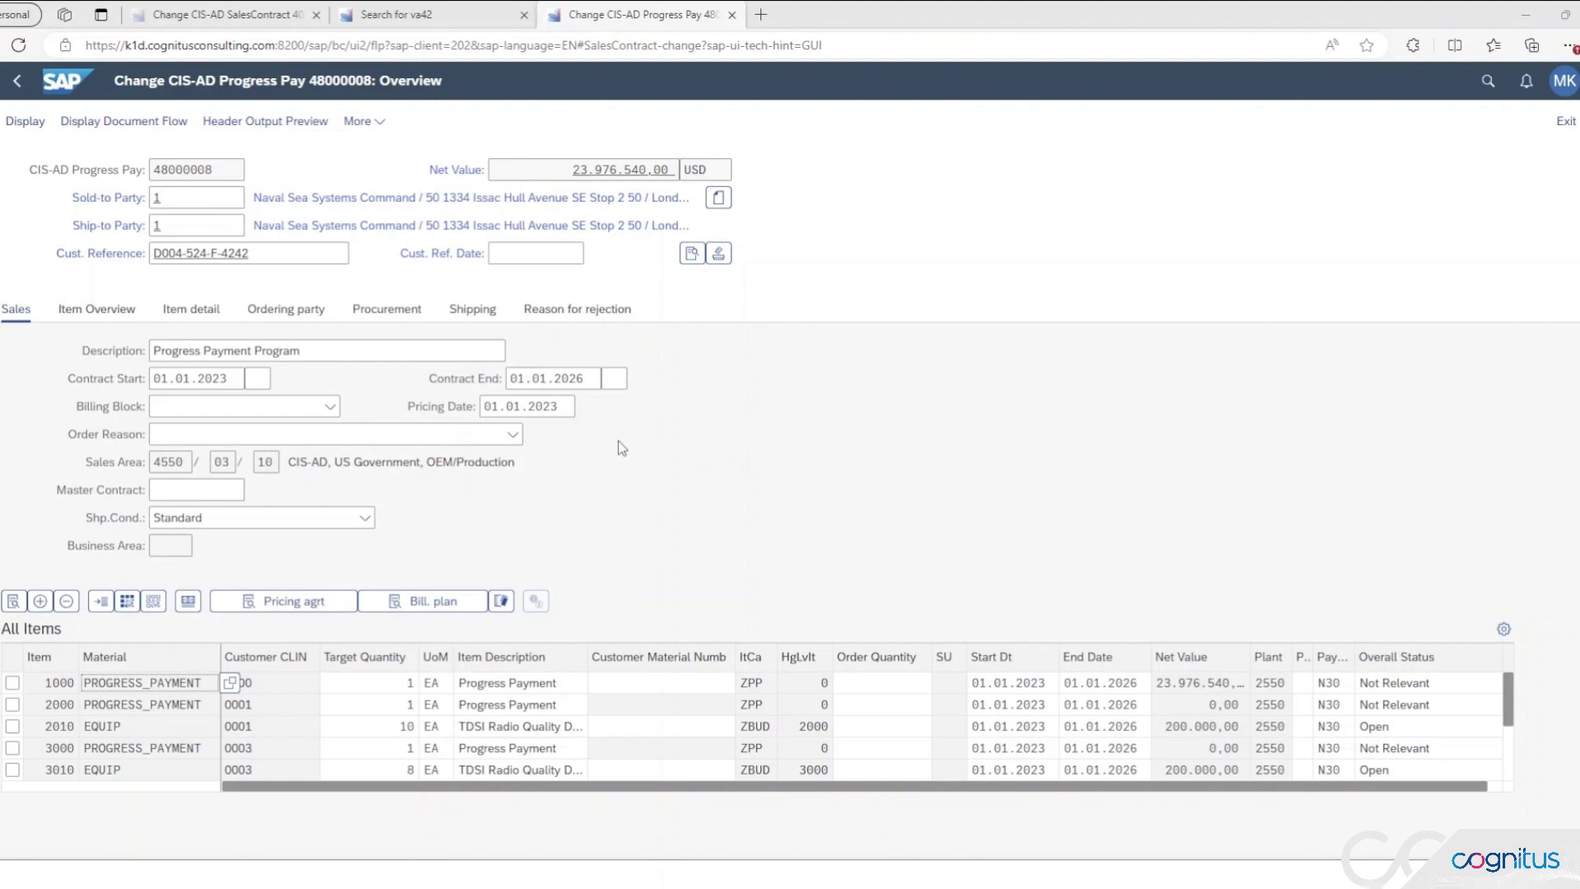
Step: Open the progress pay contract's header data and look up the Liquidation options in its CIS-AD Additional SD Data
{"action": "left_click", "coordinate": [691, 255]}
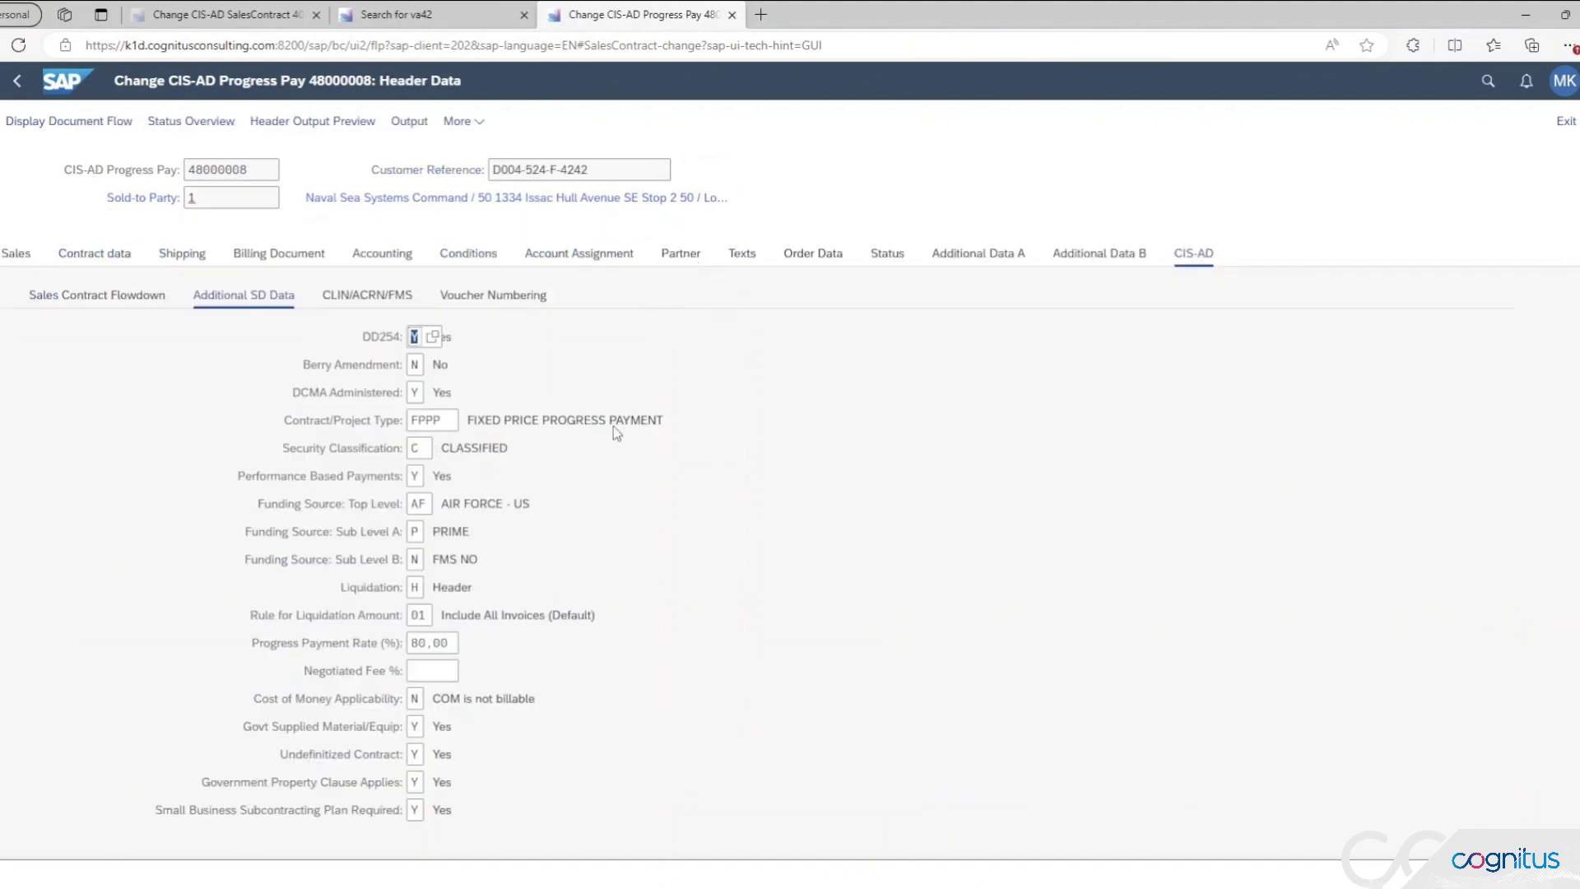
{"action": "left_click", "coordinate": [401, 591]}
{"action": "left_click", "coordinate": [395, 617]}
{"action": "left_click", "coordinate": [413, 589]}
{"action": "left_click", "coordinate": [432, 588]}
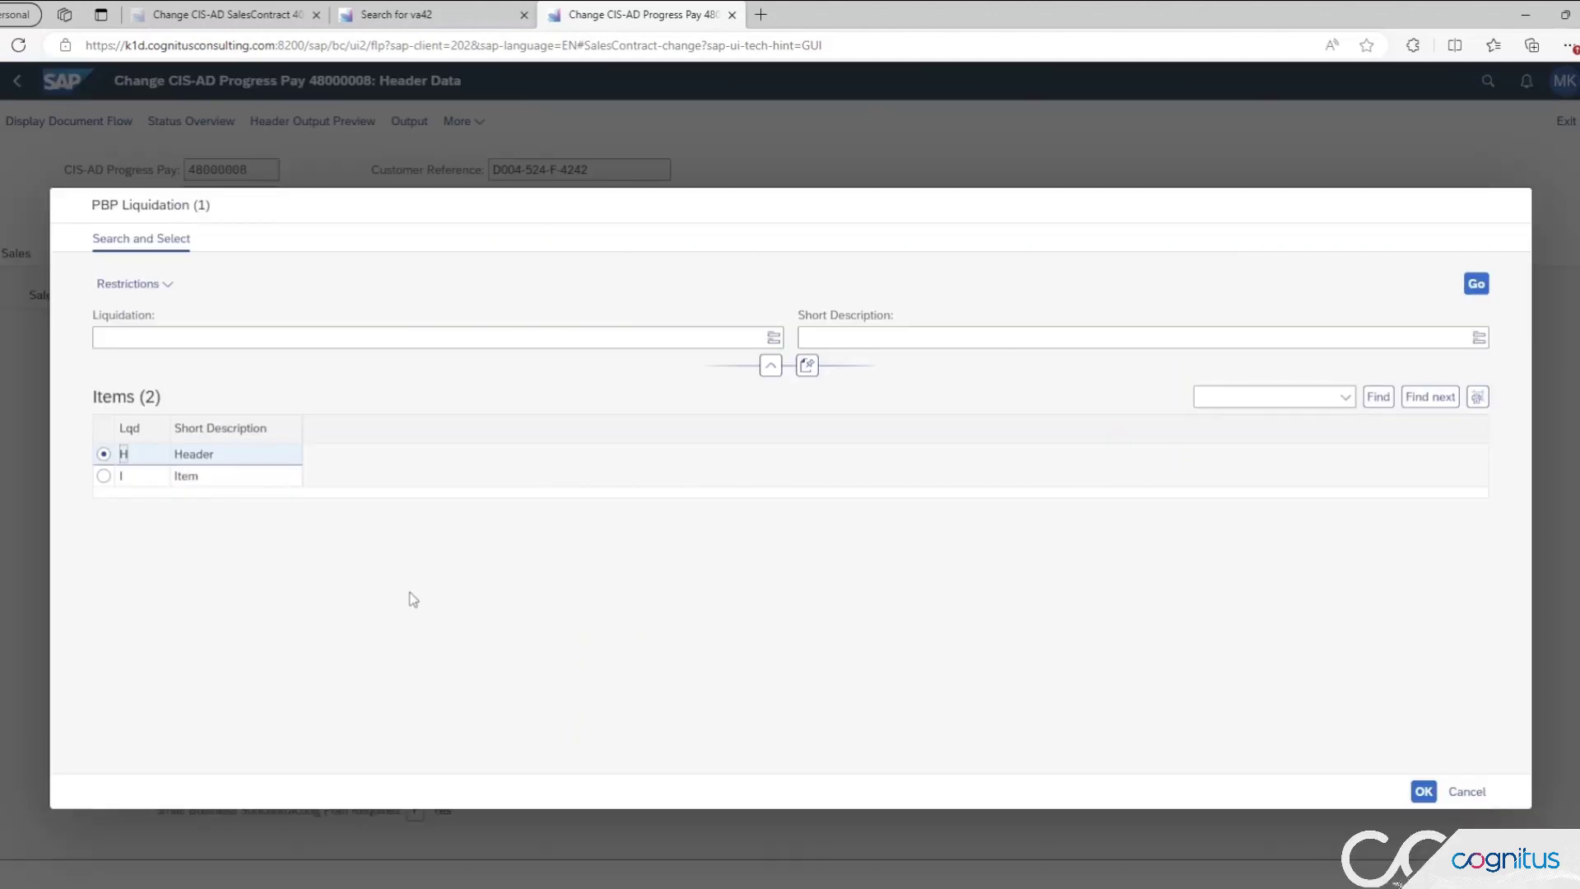
Step: Choose H (Header) as the progress pay contract's Liquidation level
{"action": "left_click", "coordinate": [107, 476]}
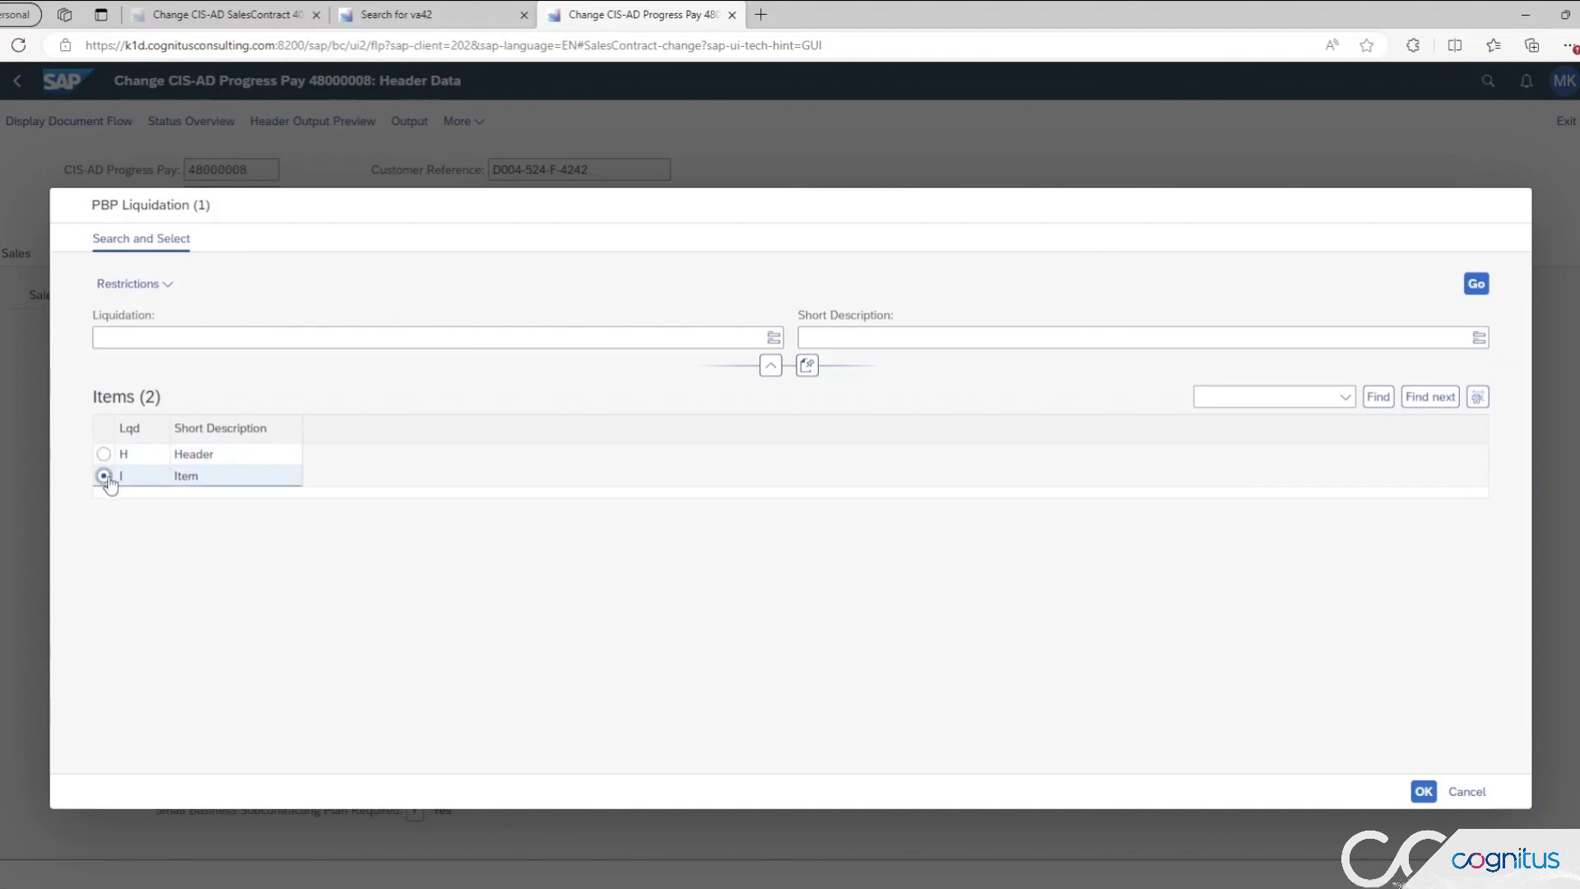
{"action": "left_click", "coordinate": [103, 455]}
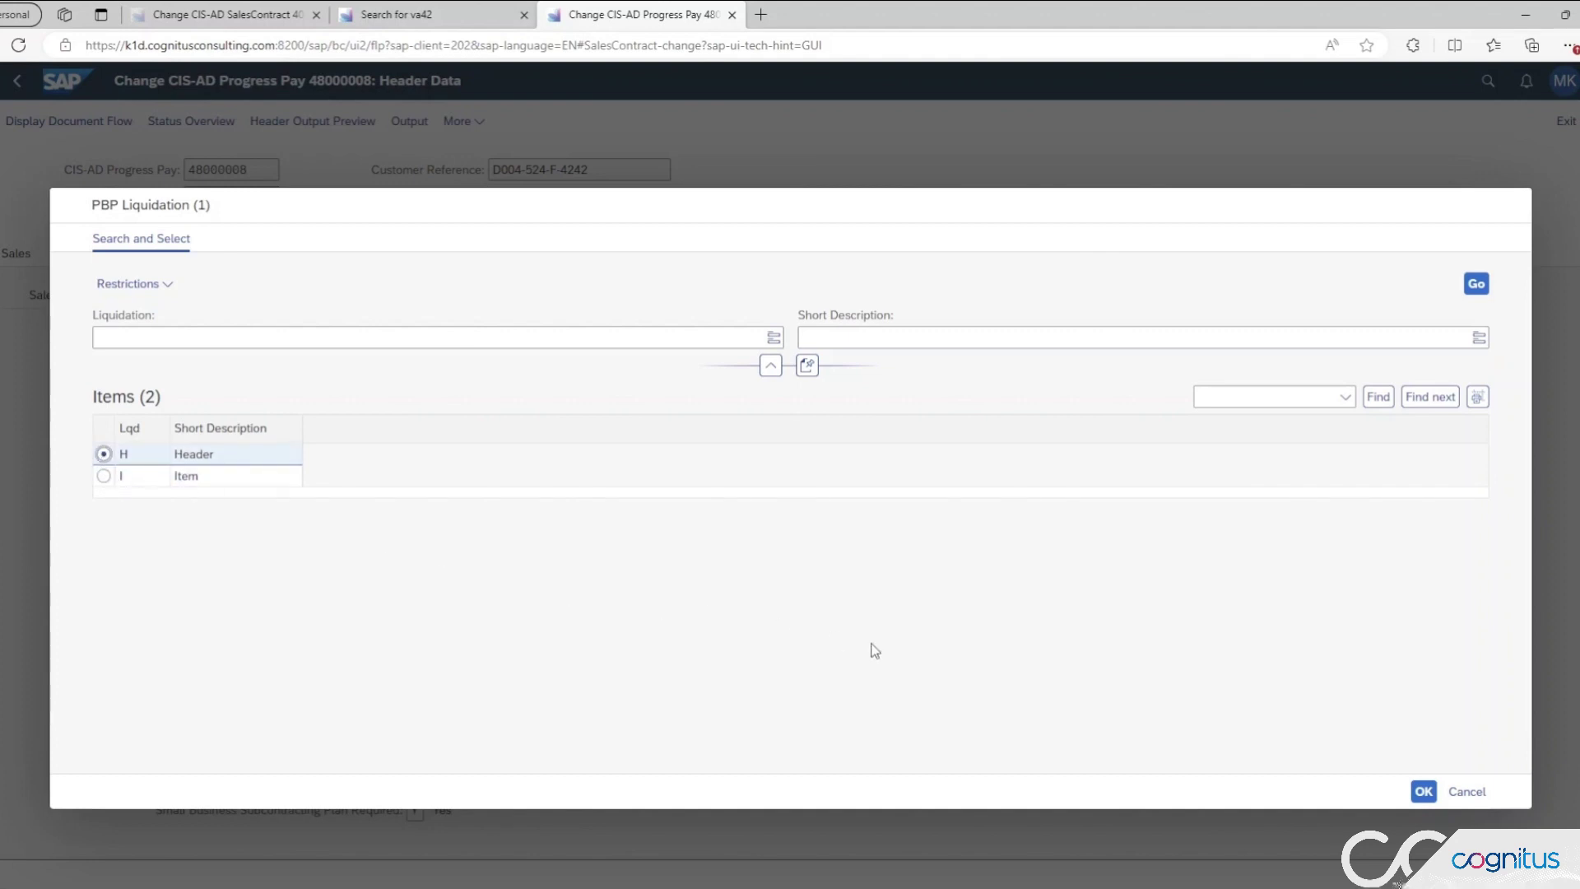
{"action": "left_click", "coordinate": [1425, 793]}
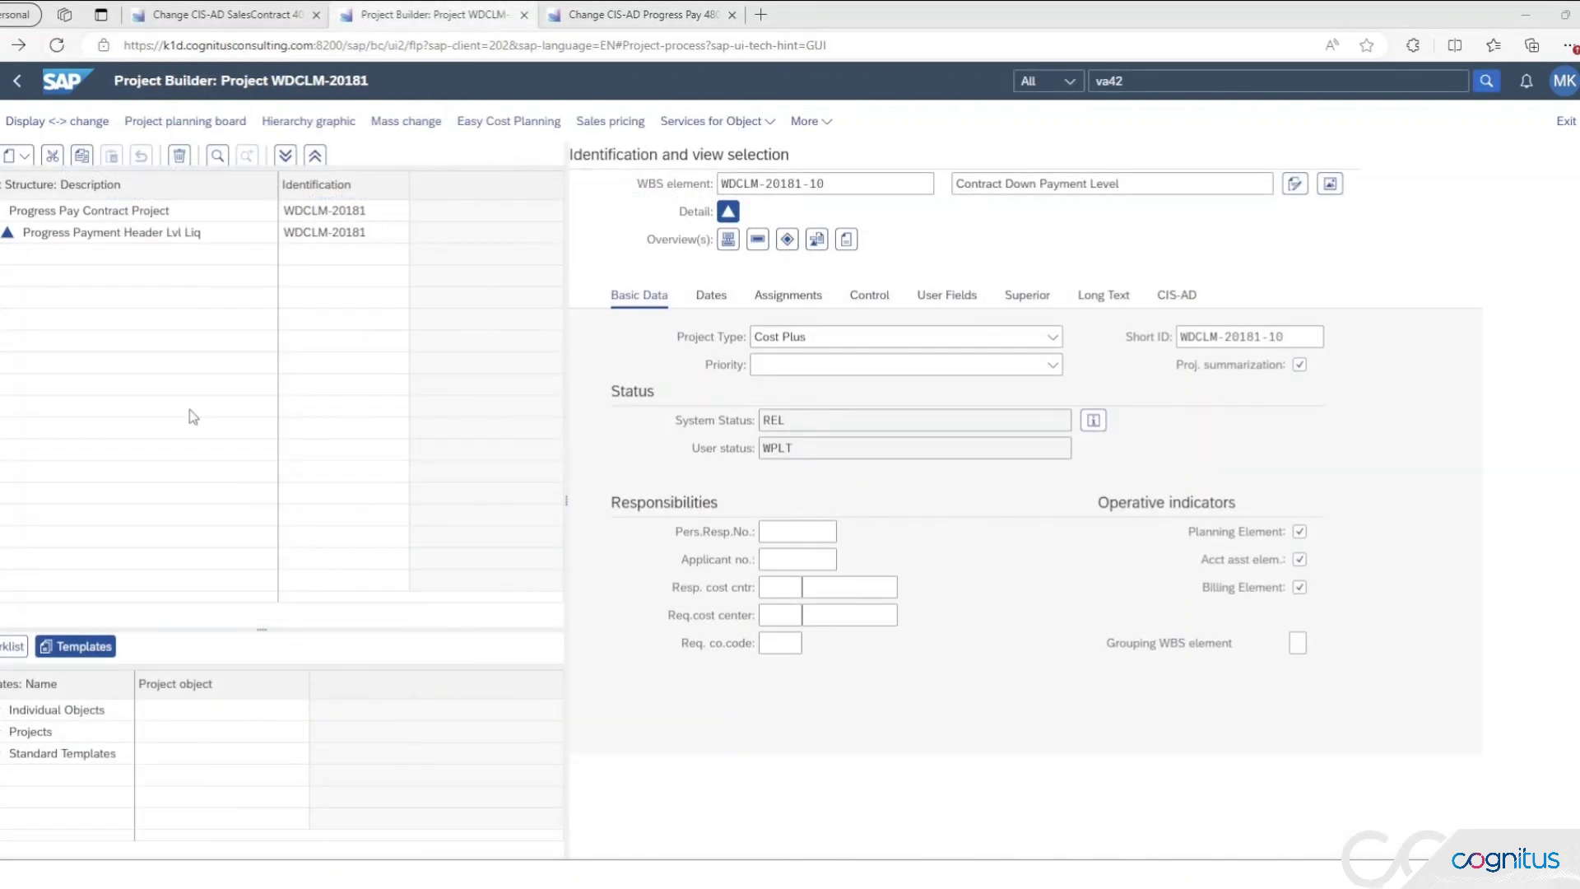
Step: In Project Builder, expand project WDCLM-20181 down to the CLINs beneath the Contract Down Payment Level element
{"action": "left_click", "coordinate": [4, 232]}
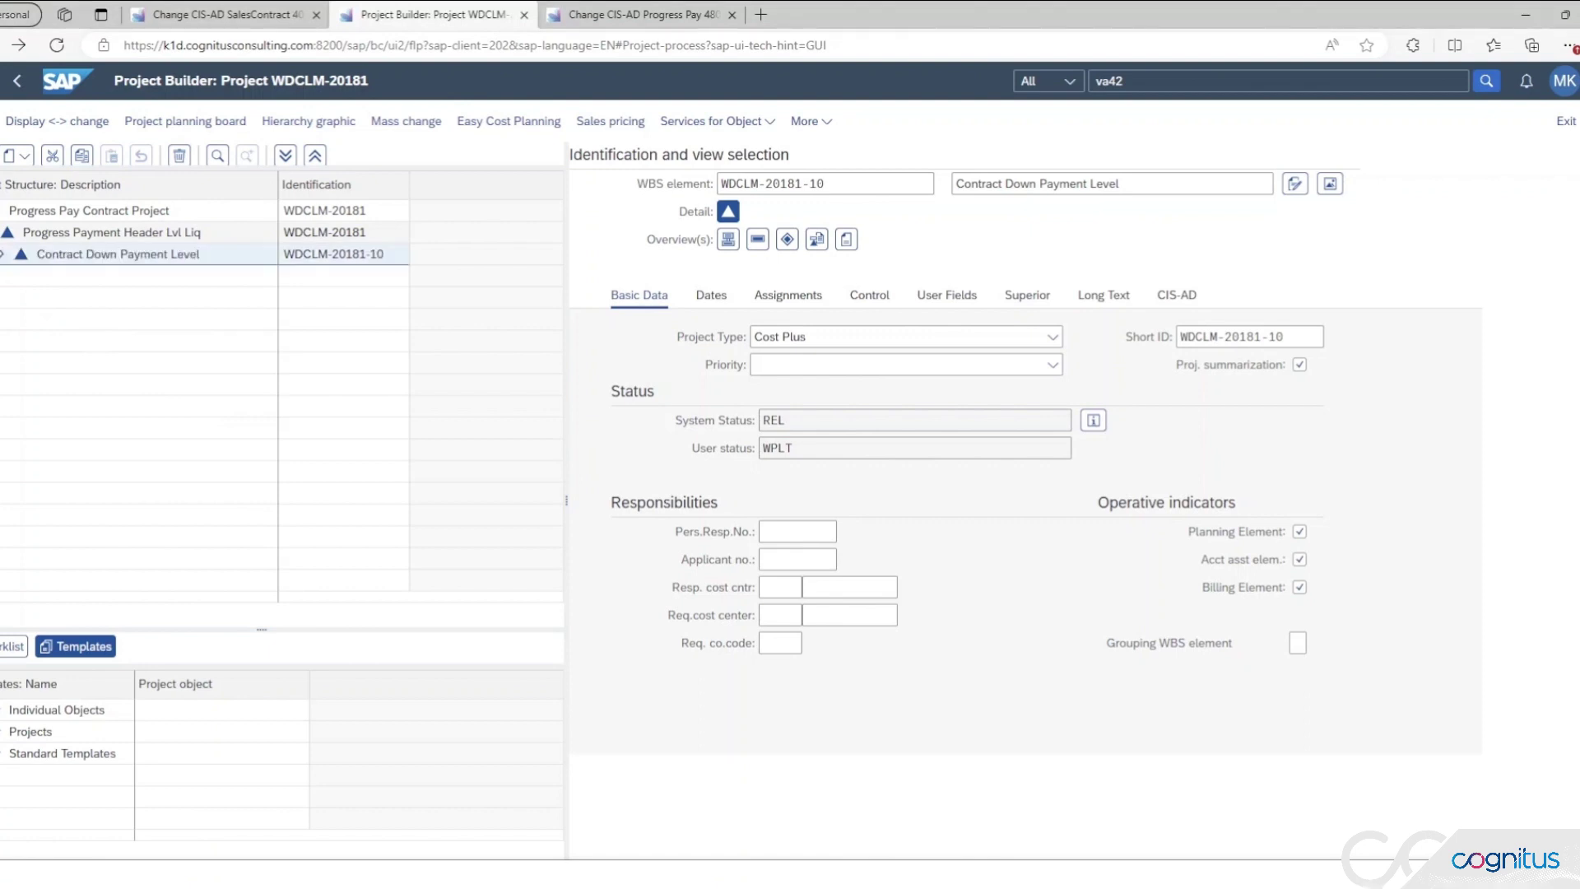
{"action": "left_click", "coordinate": [4, 255]}
{"action": "left_click", "coordinate": [58, 276]}
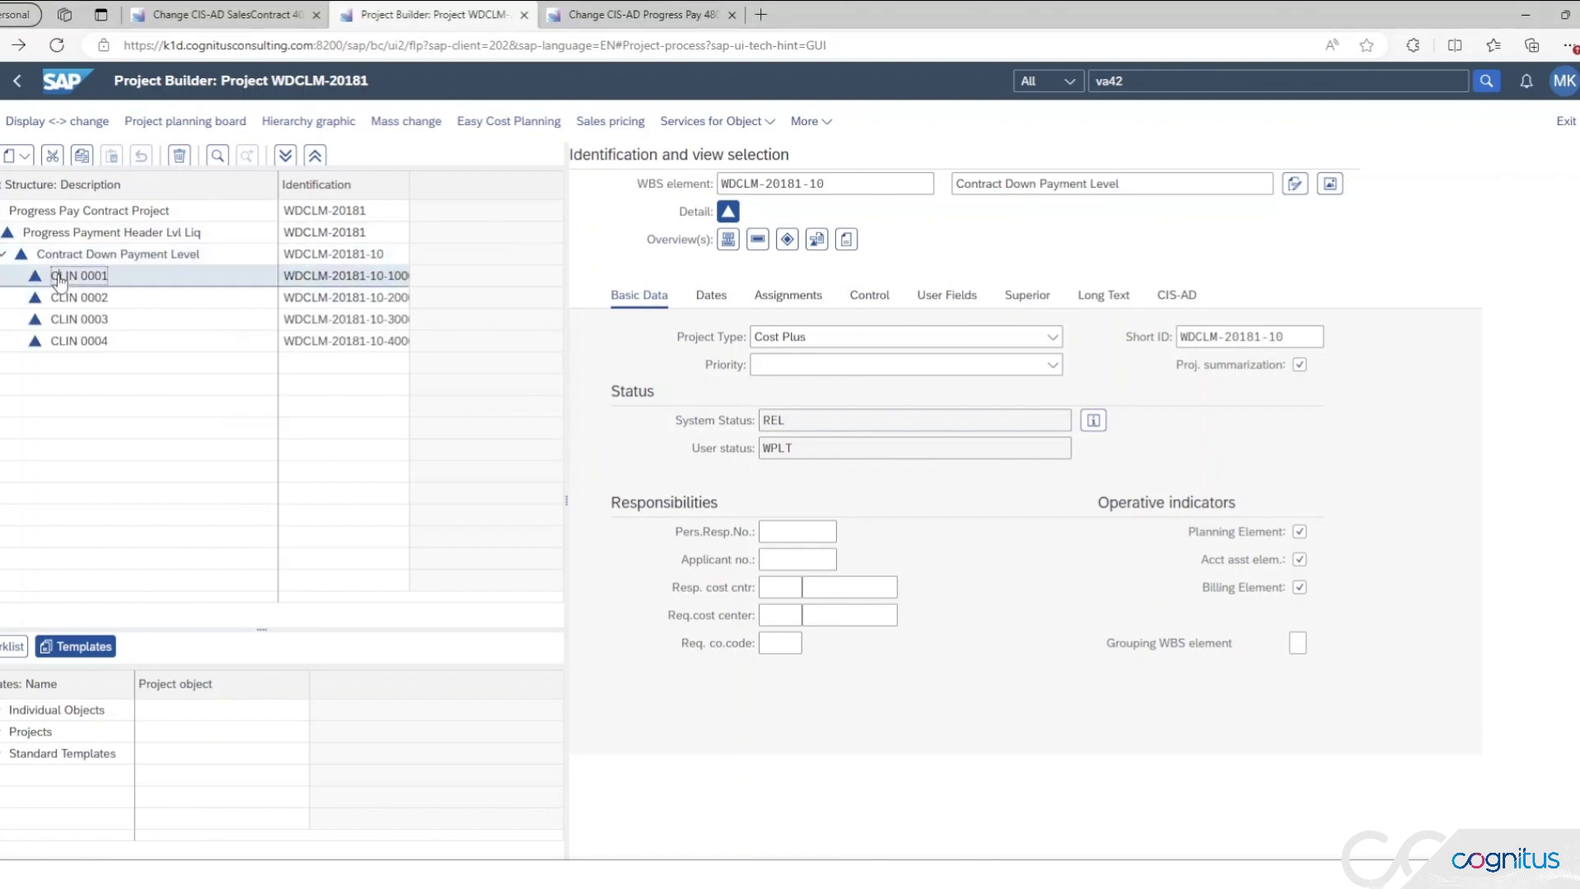
{"action": "left_click", "coordinate": [82, 255]}
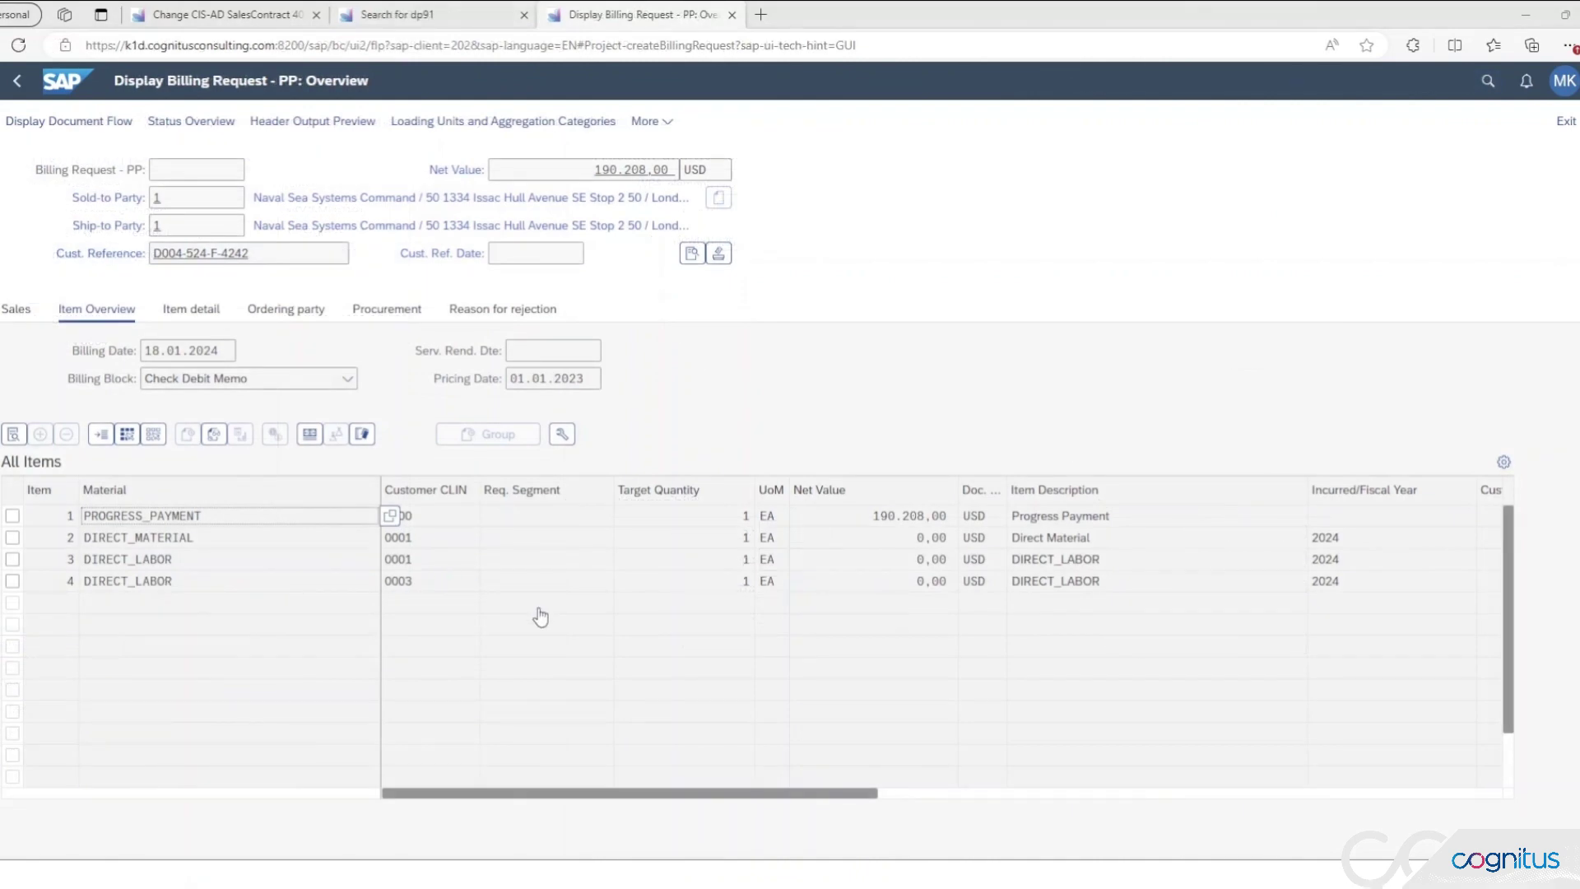
Step: Compare the customer CLINs of the progress payment billing request's items and open the conditions of item 1, PROGRESS_PAYMENT
{"action": "left_click", "coordinate": [401, 559]}
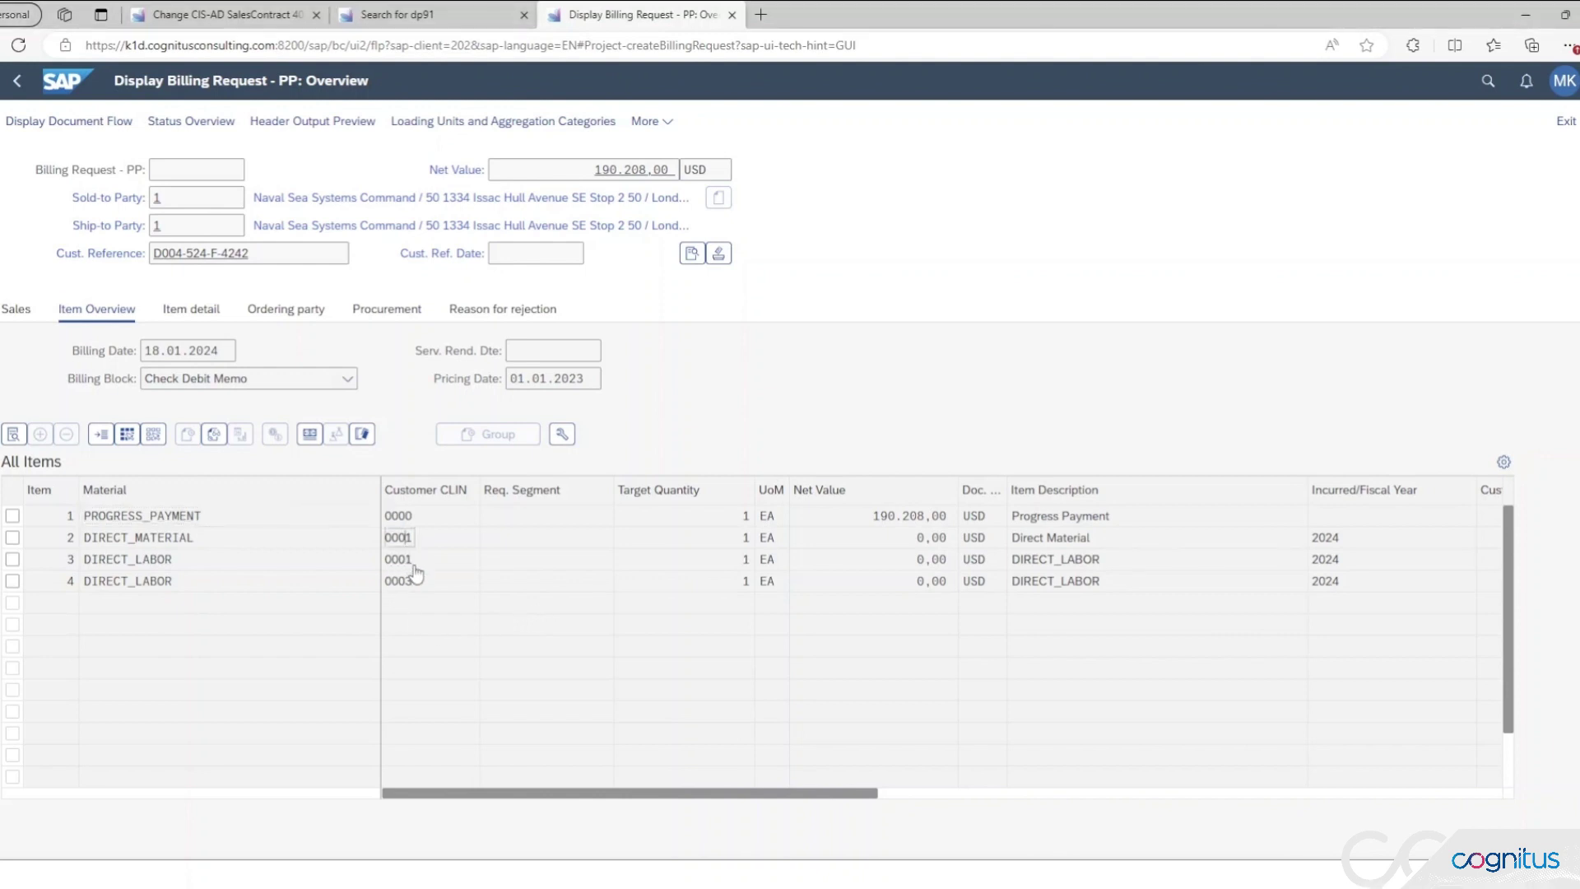
{"action": "left_click", "coordinate": [401, 581]}
{"action": "double_click", "coordinate": [327, 524]}
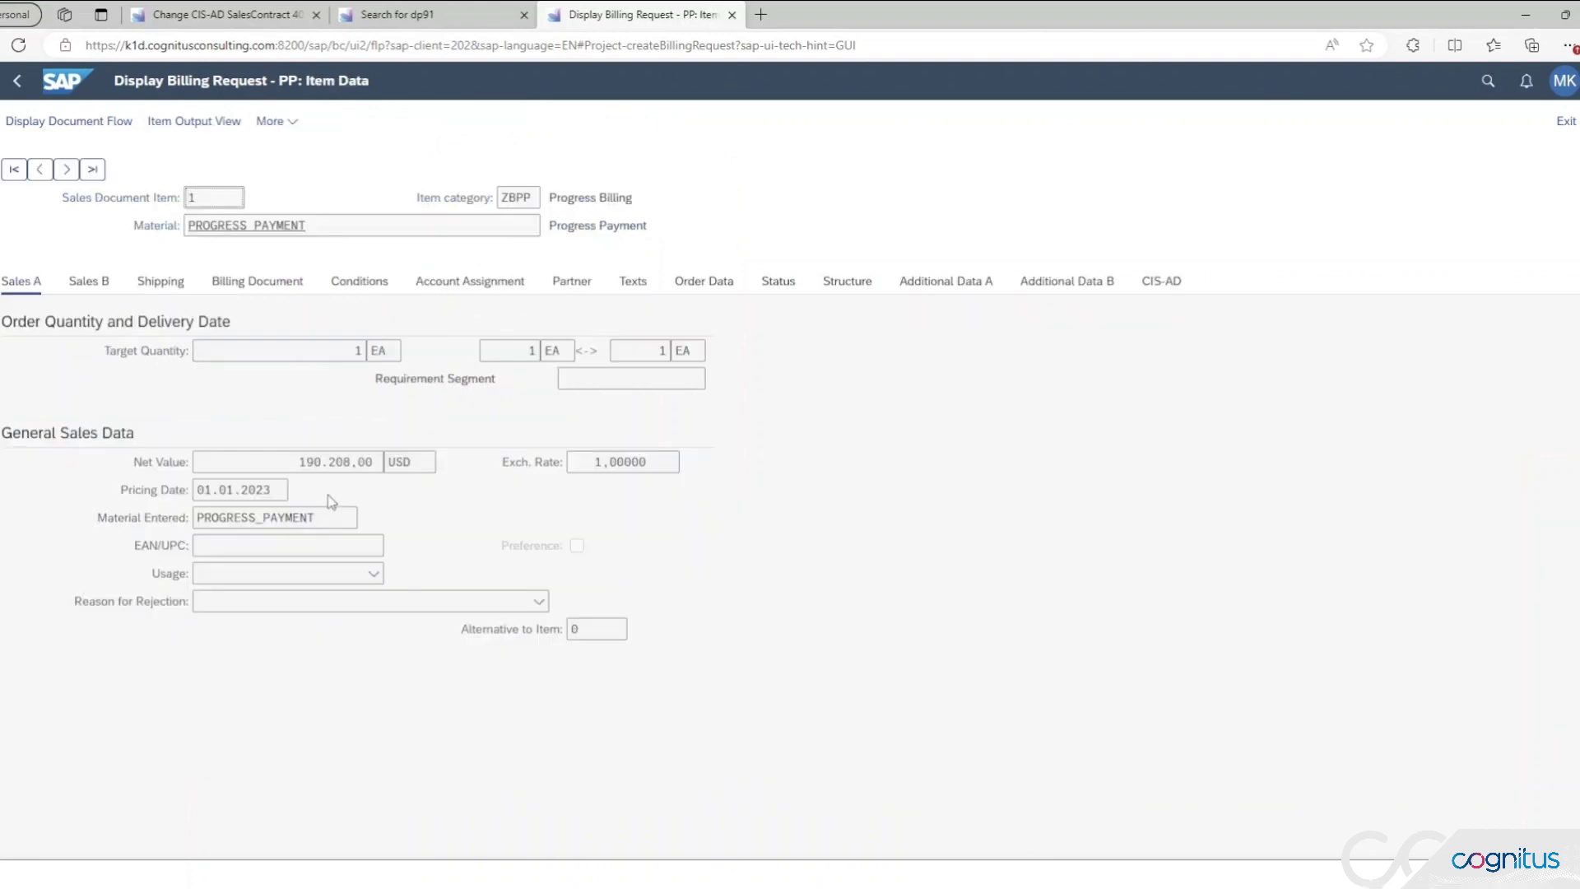
{"action": "left_click", "coordinate": [367, 284]}
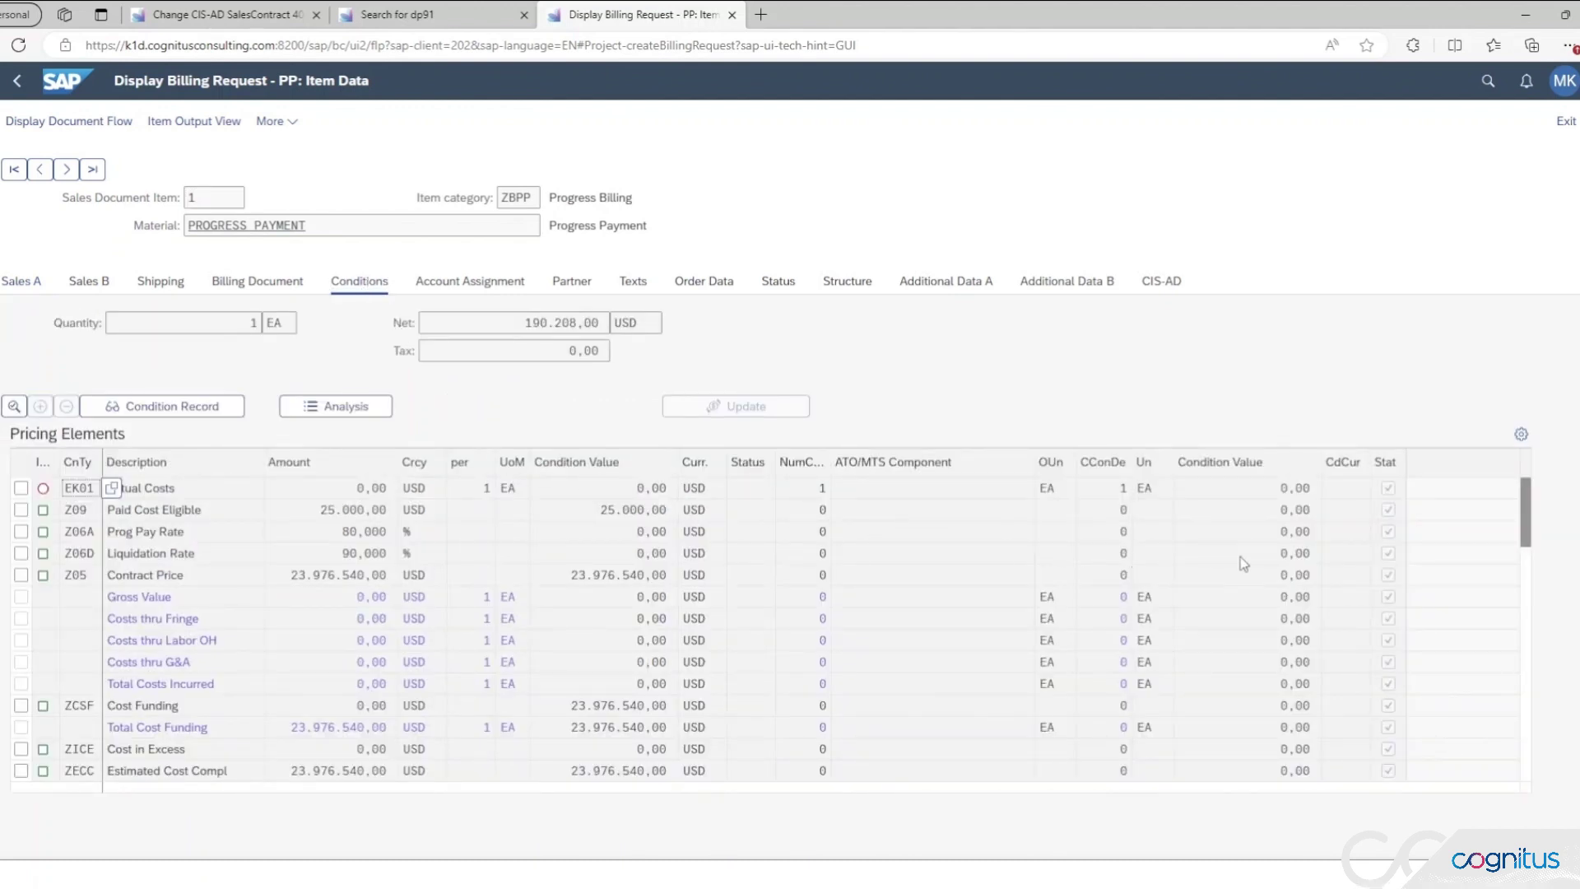
Step: Review item 1's progress payment pricing elements from Paid Cost Eligible through the Z26 Amt of Current PP condition
{"action": "scroll", "coordinate": [1240, 563], "scroll_direction": "down", "scroll_amount": 1}
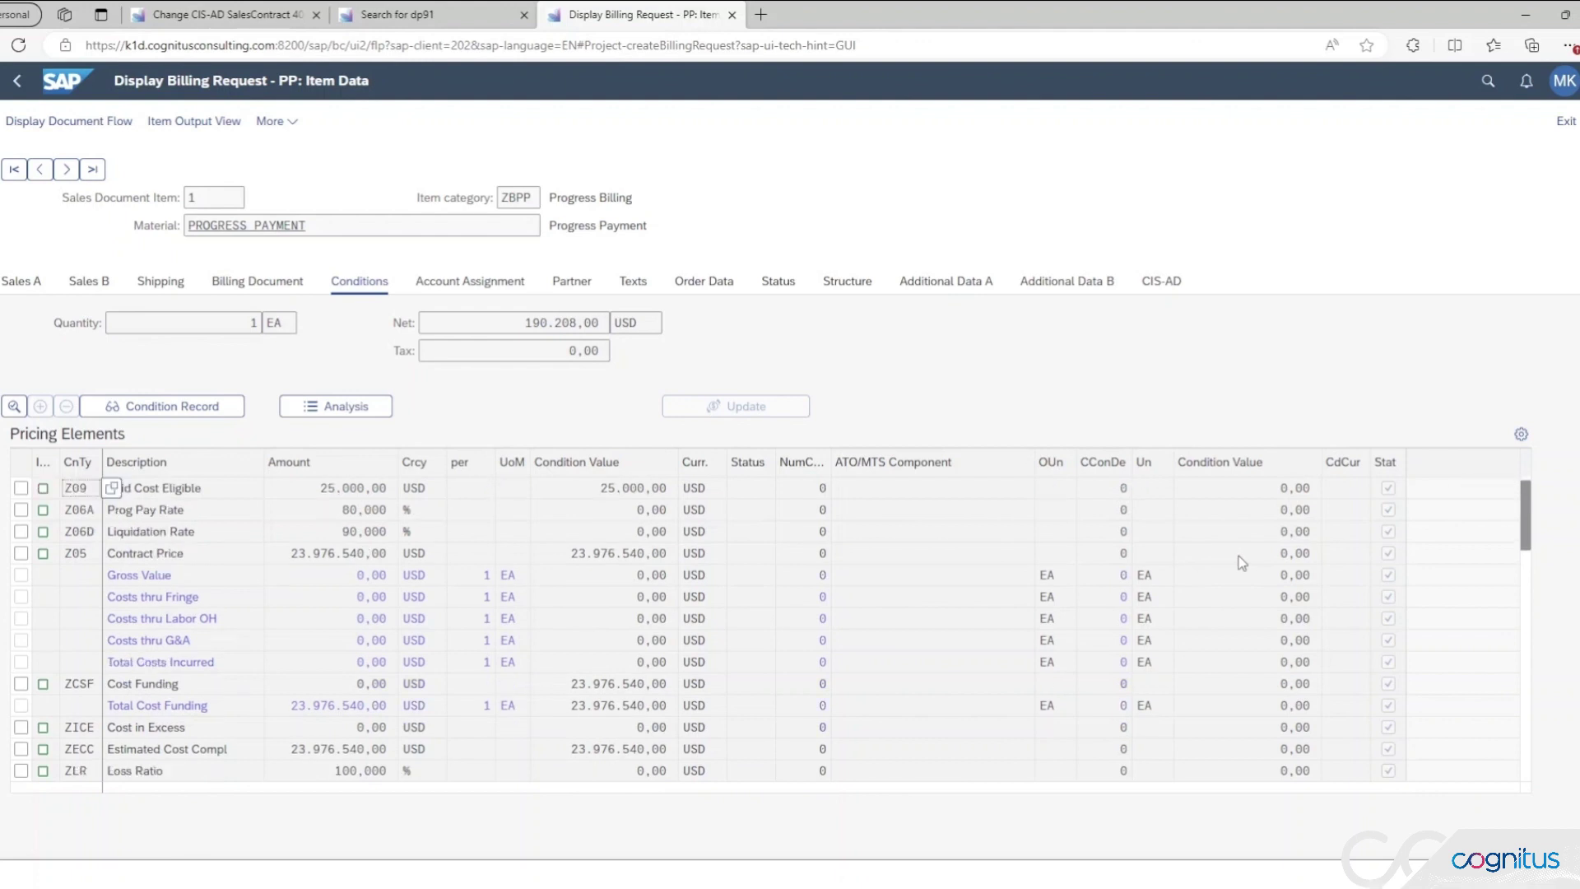
{"action": "scroll", "coordinate": [1242, 563], "scroll_direction": "down", "scroll_amount": 1}
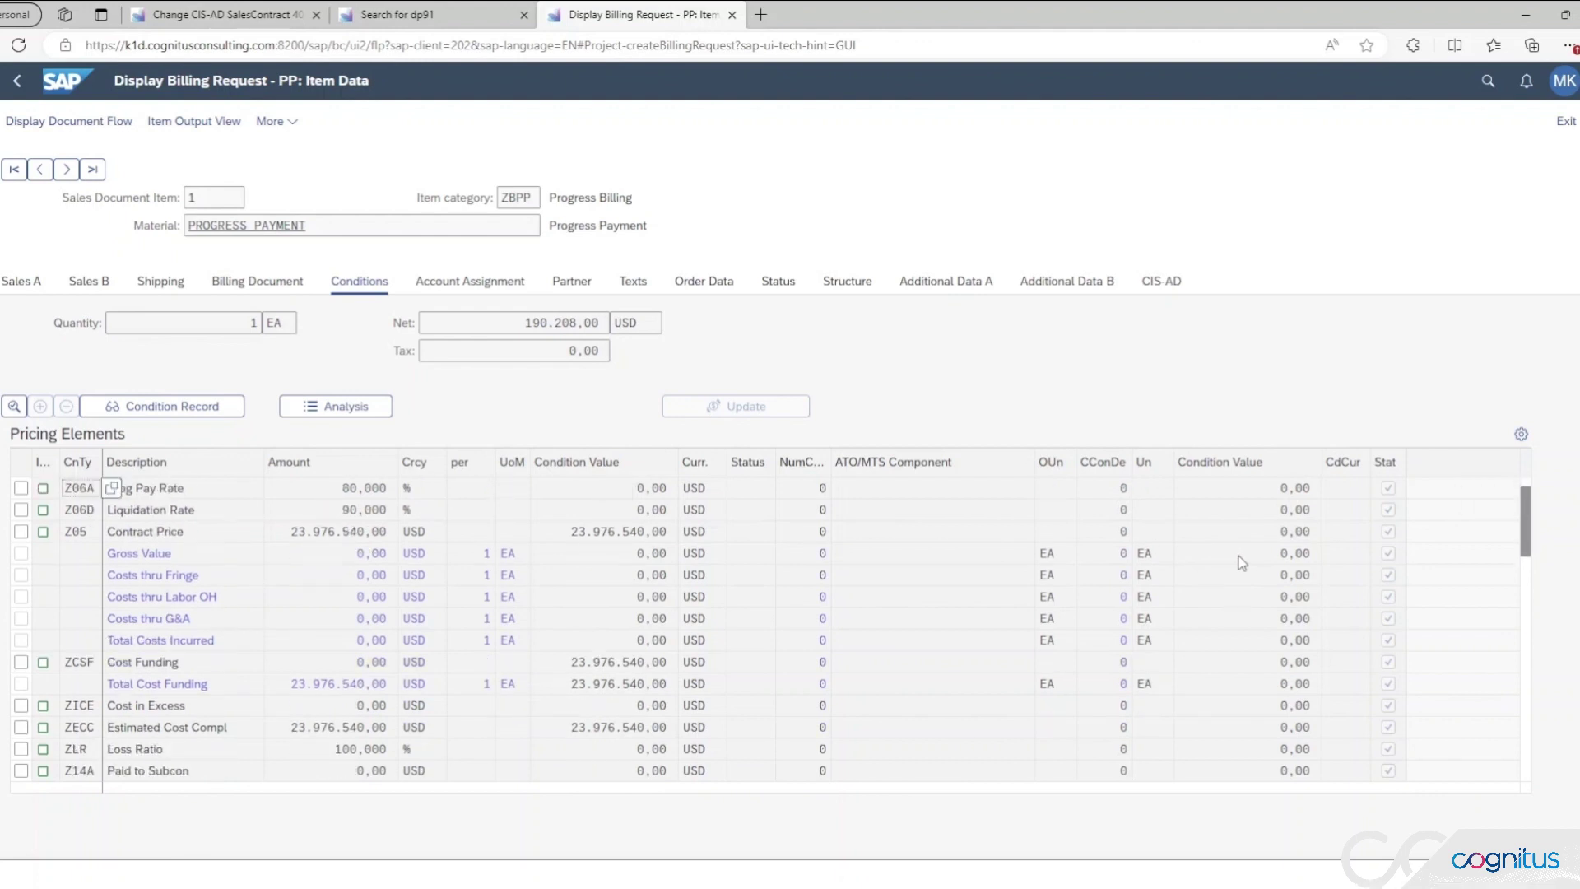
{"action": "scroll", "coordinate": [1242, 563], "scroll_direction": "down", "scroll_amount": 1}
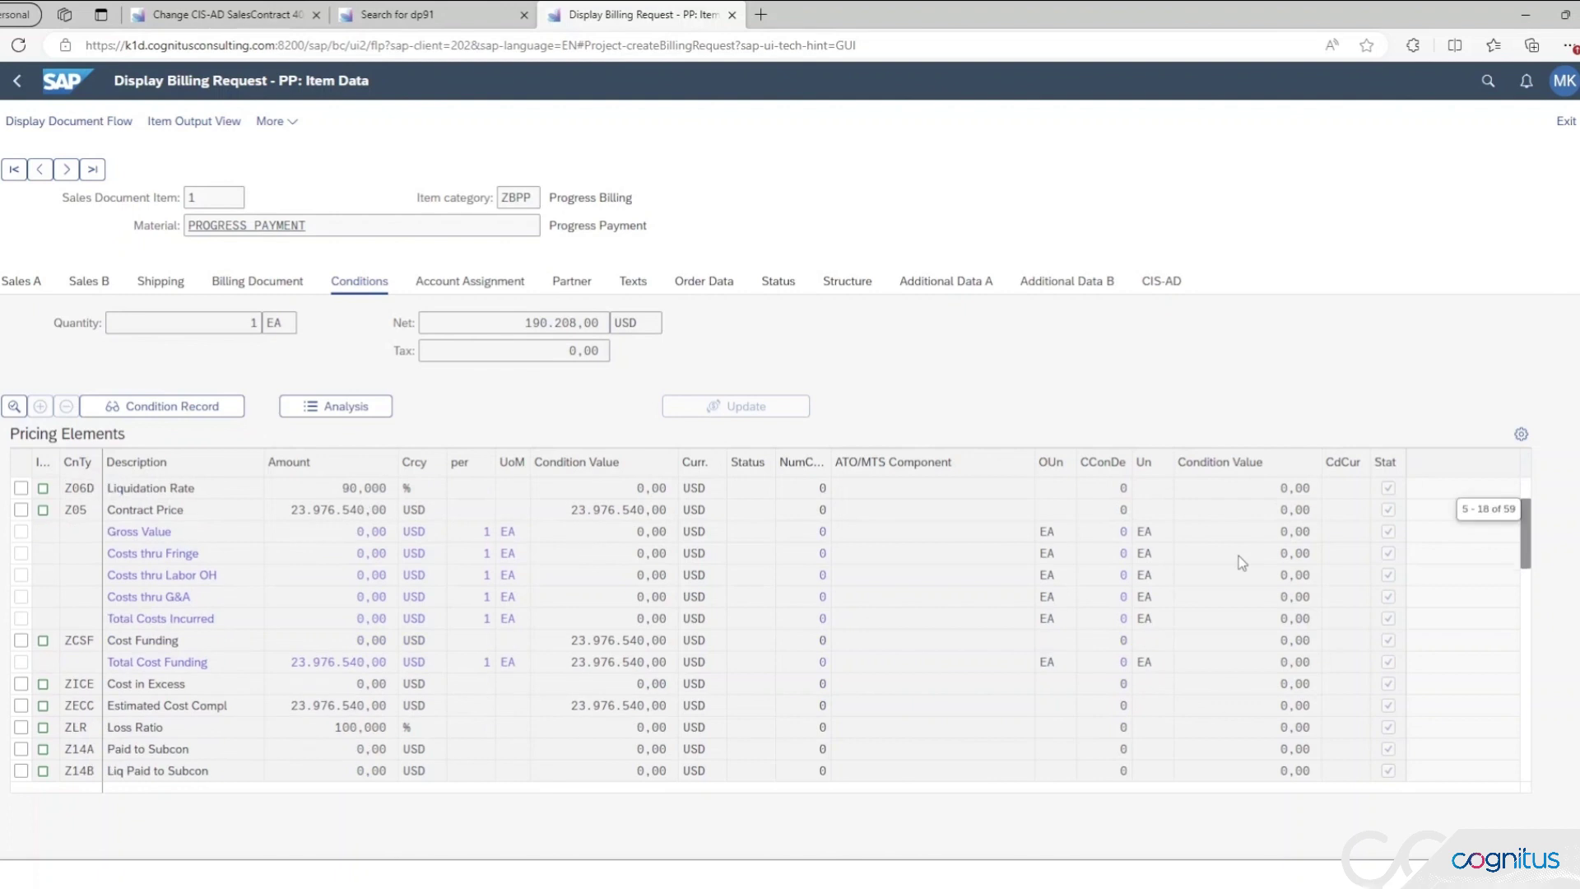
{"action": "scroll", "coordinate": [1238, 556], "scroll_direction": "down", "scroll_amount": 10}
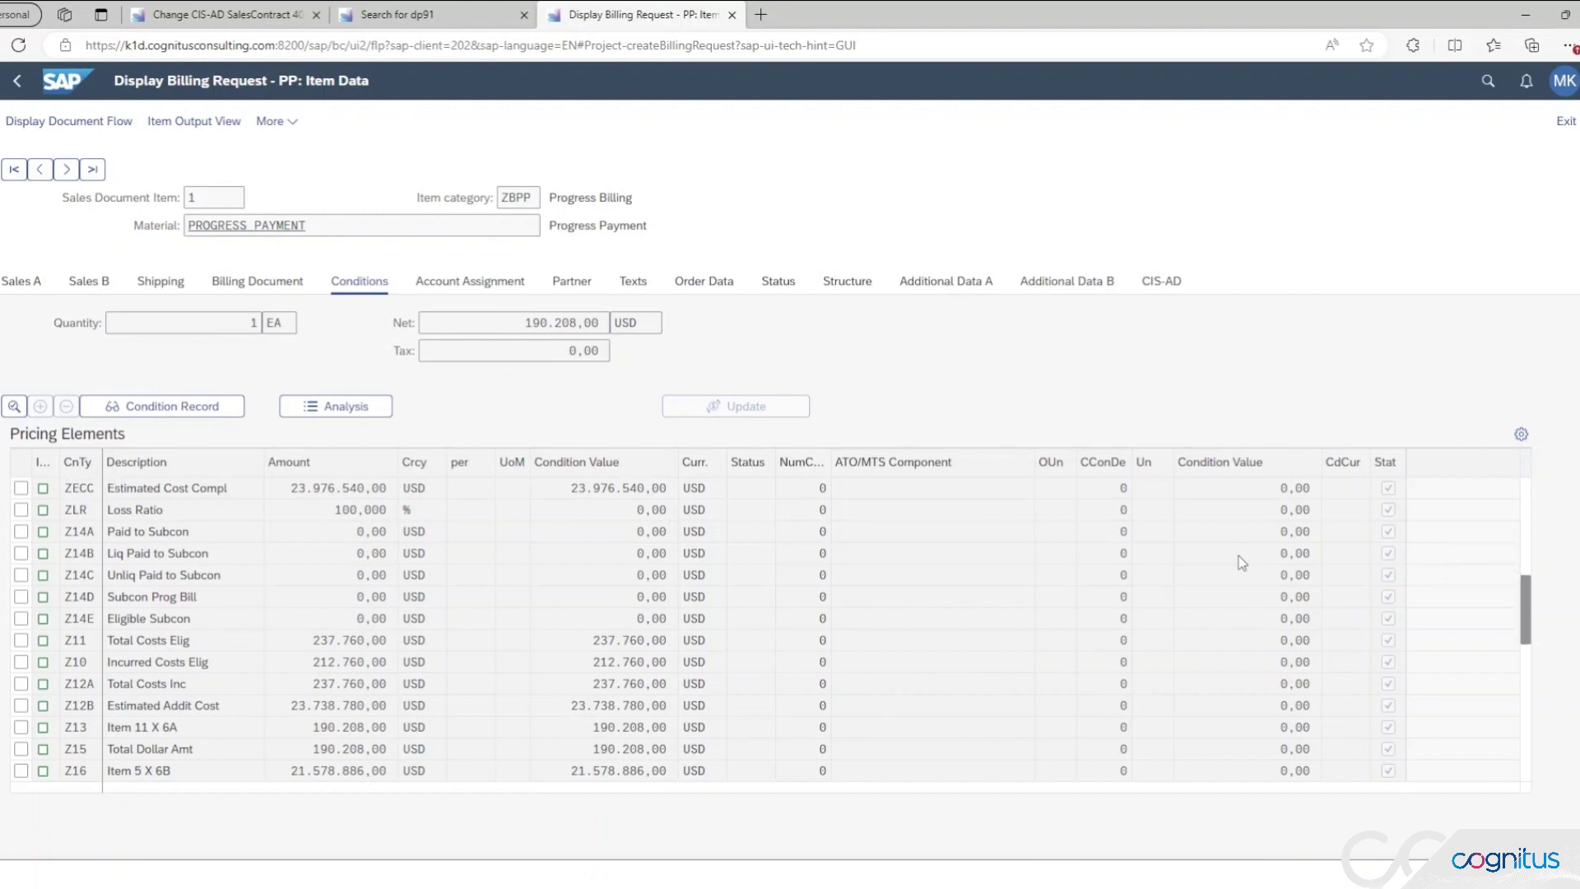
{"action": "scroll", "coordinate": [1242, 563], "scroll_direction": "down", "scroll_amount": 6}
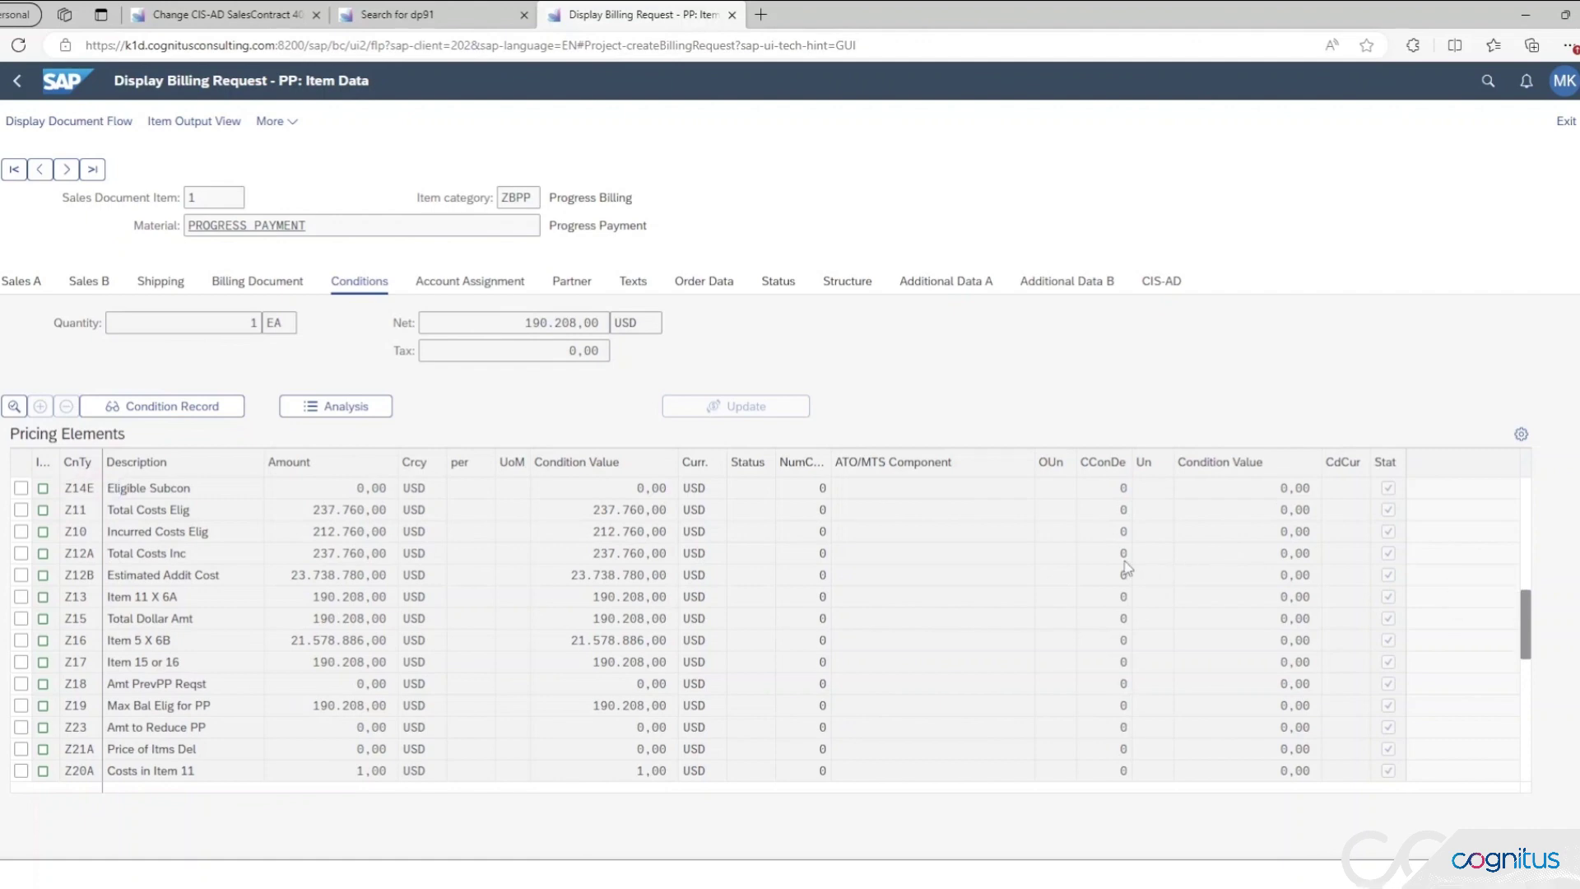
{"action": "scroll", "coordinate": [1126, 568], "scroll_direction": "down", "scroll_amount": 1}
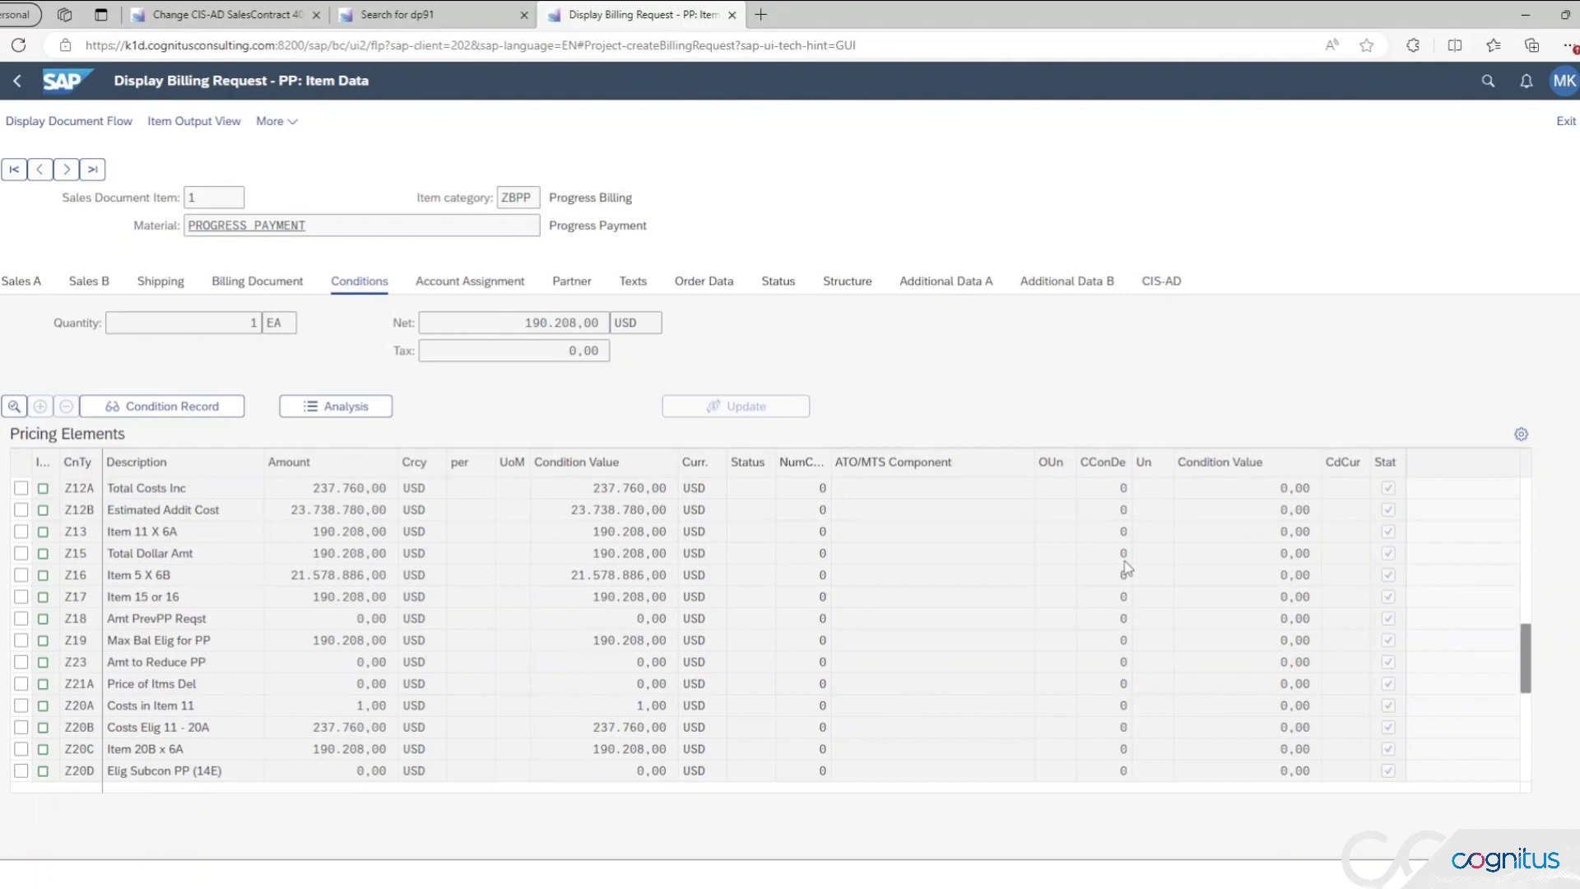
{"action": "scroll", "coordinate": [1126, 567], "scroll_direction": "down", "scroll_amount": 2}
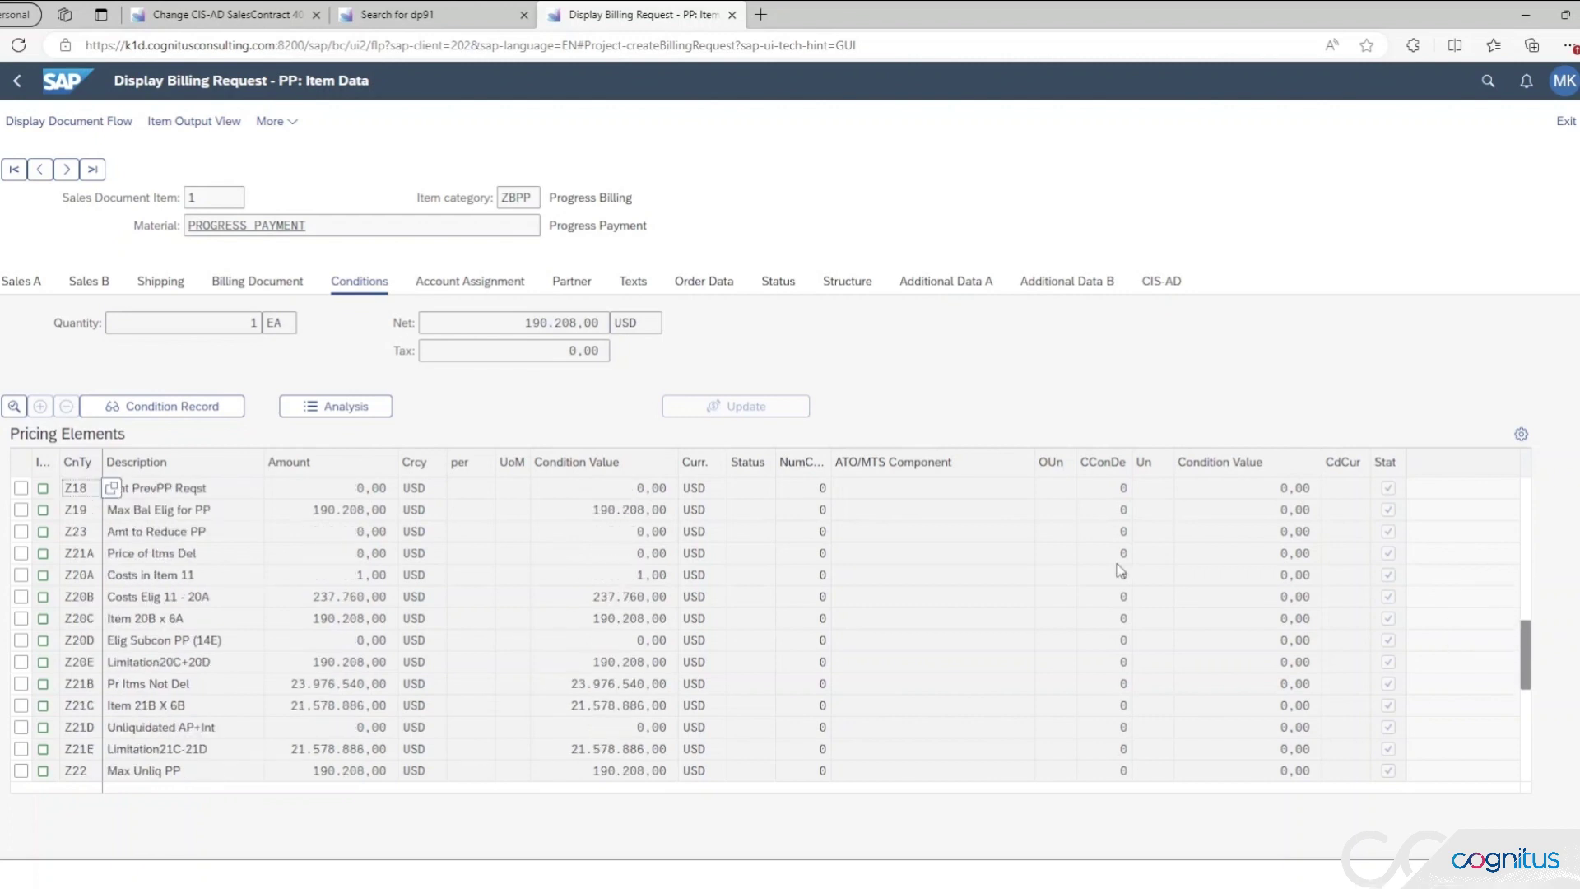
{"action": "scroll", "coordinate": [1121, 569], "scroll_direction": "down", "scroll_amount": 2}
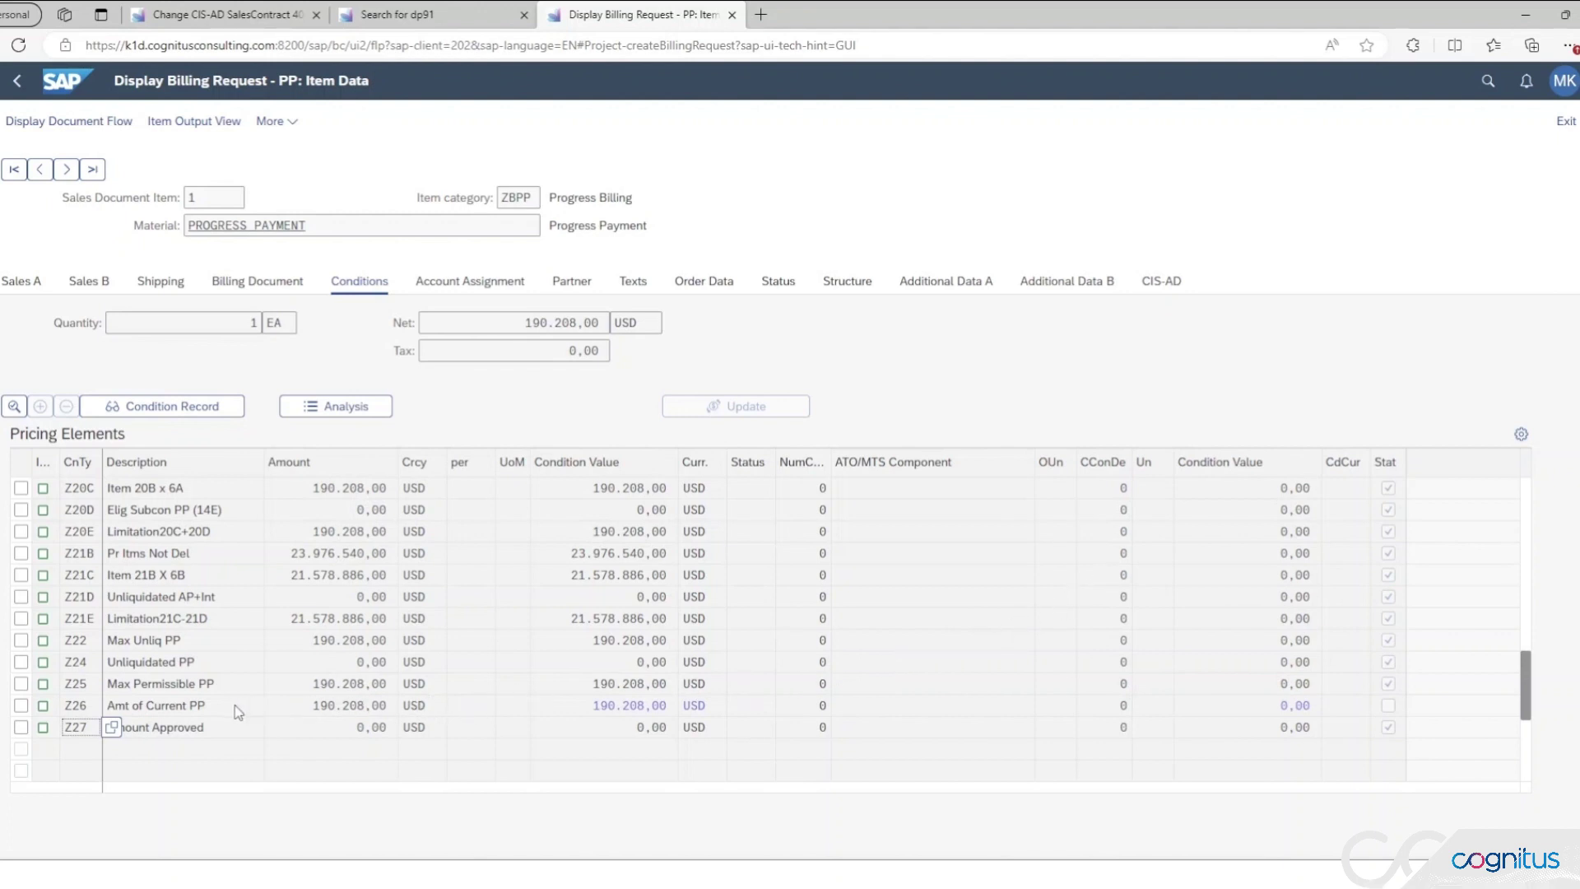
{"action": "left_click", "coordinate": [202, 711]}
{"action": "left_click", "coordinate": [303, 710]}
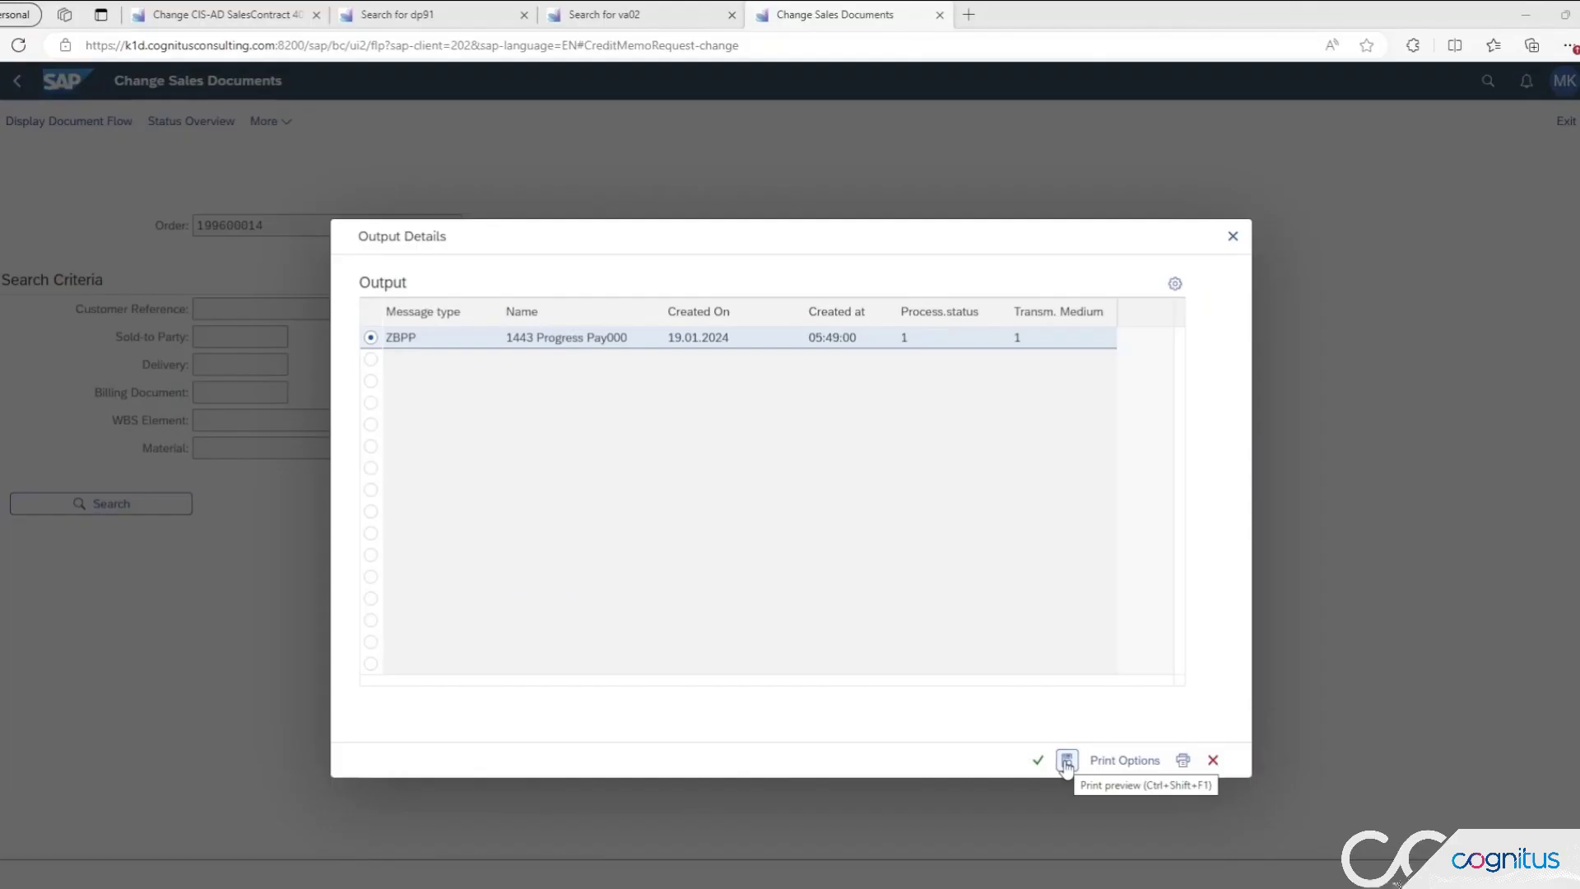
Step: Preview the billing request's 1443 Progress Pay output on device LP01 and read through the form
{"action": "left_click", "coordinate": [1067, 762]}
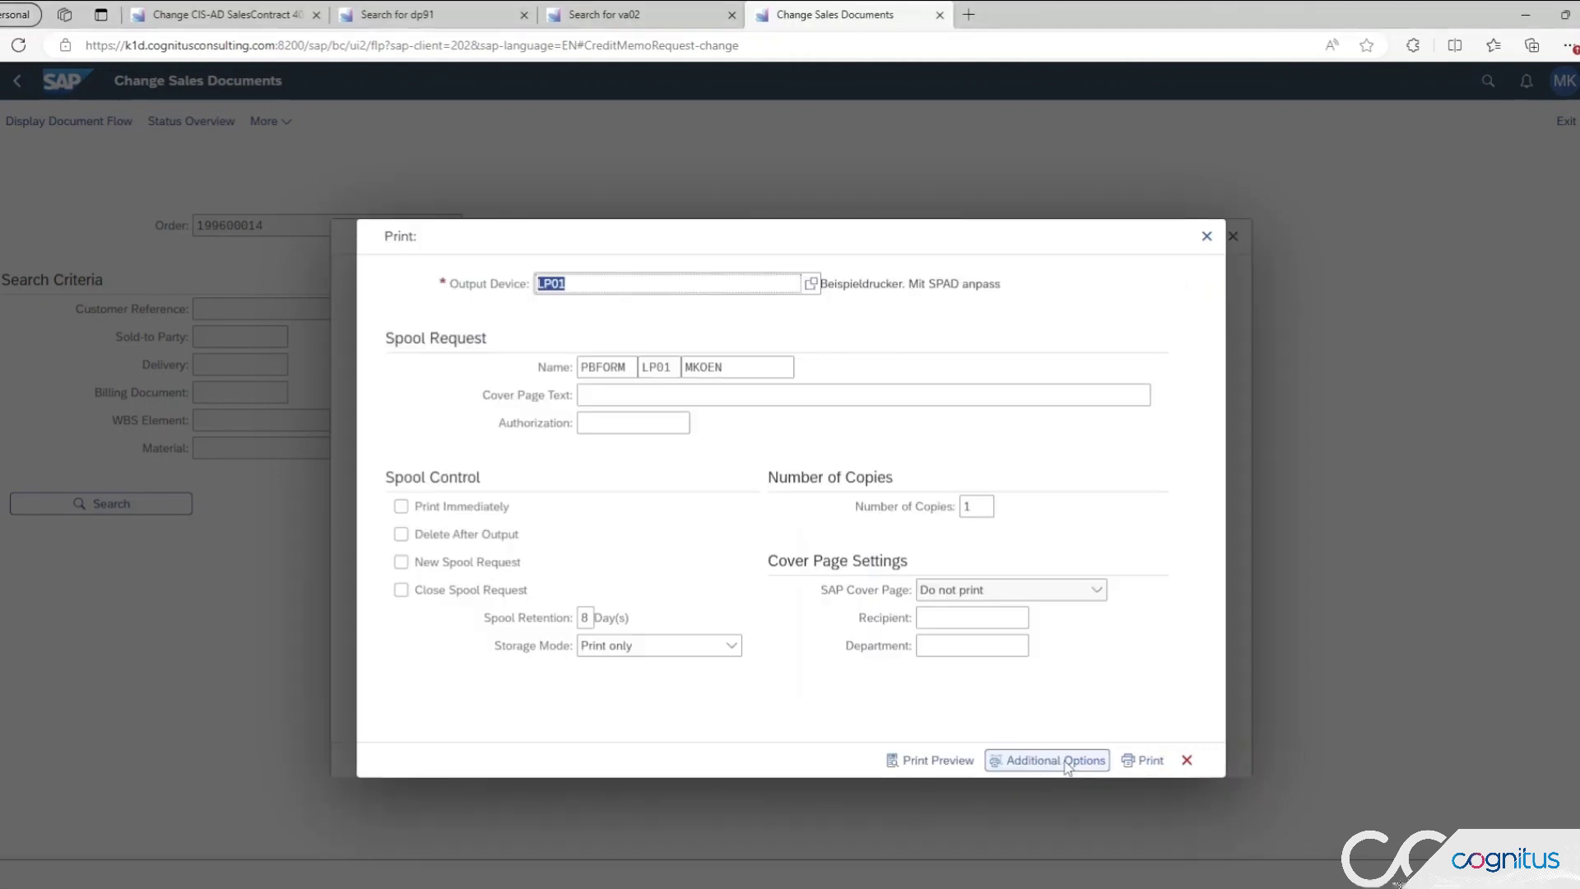
{"action": "left_click", "coordinate": [947, 759]}
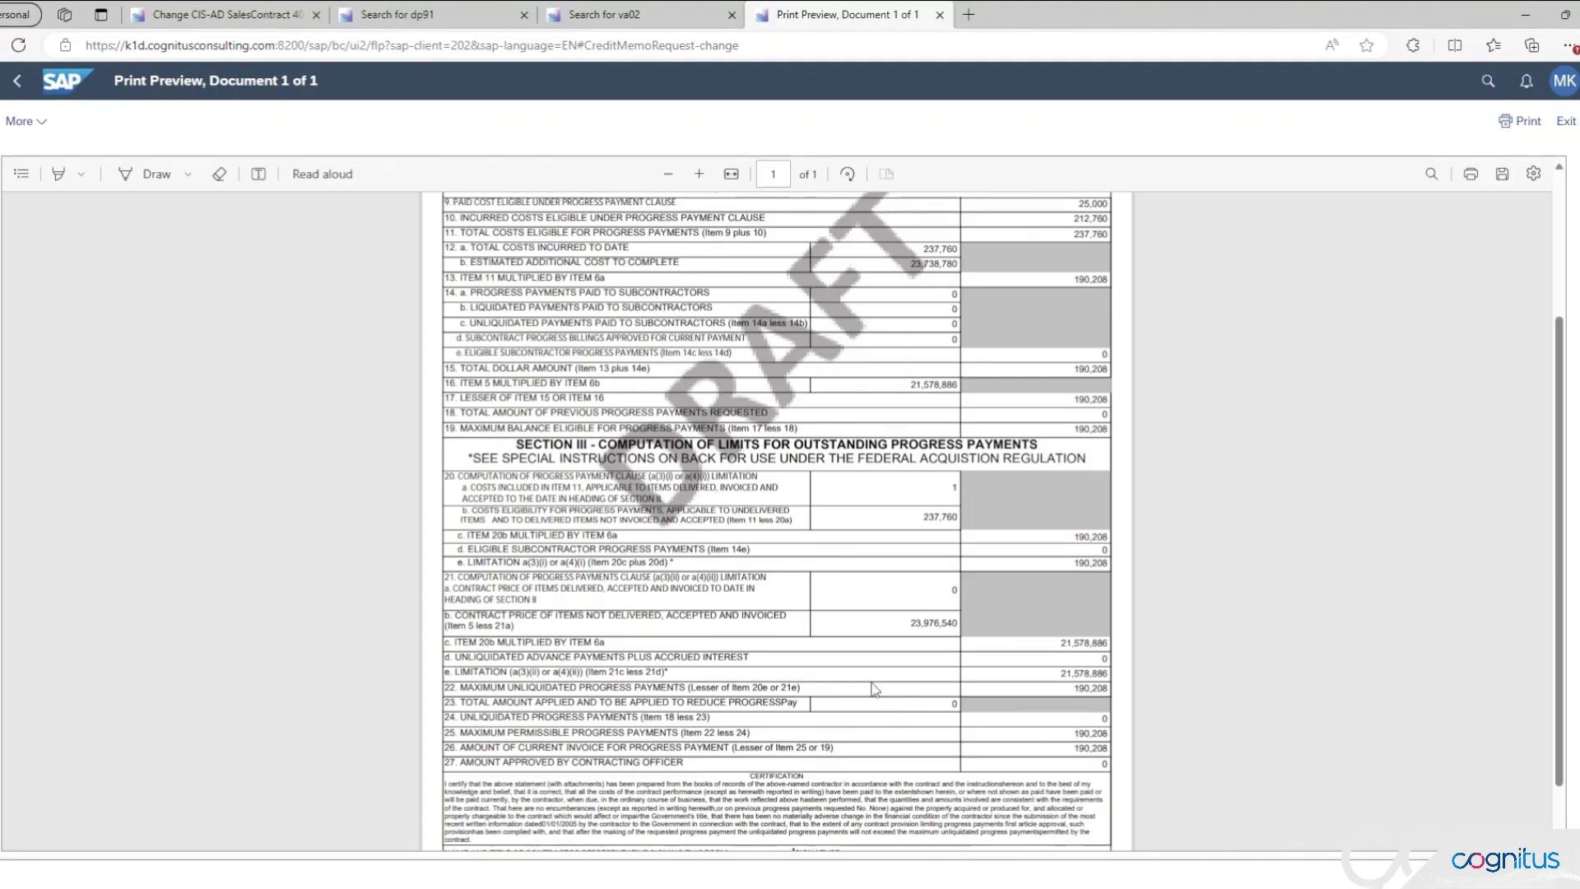
{"action": "scroll", "coordinate": [874, 689], "scroll_direction": "up", "scroll_amount": 3}
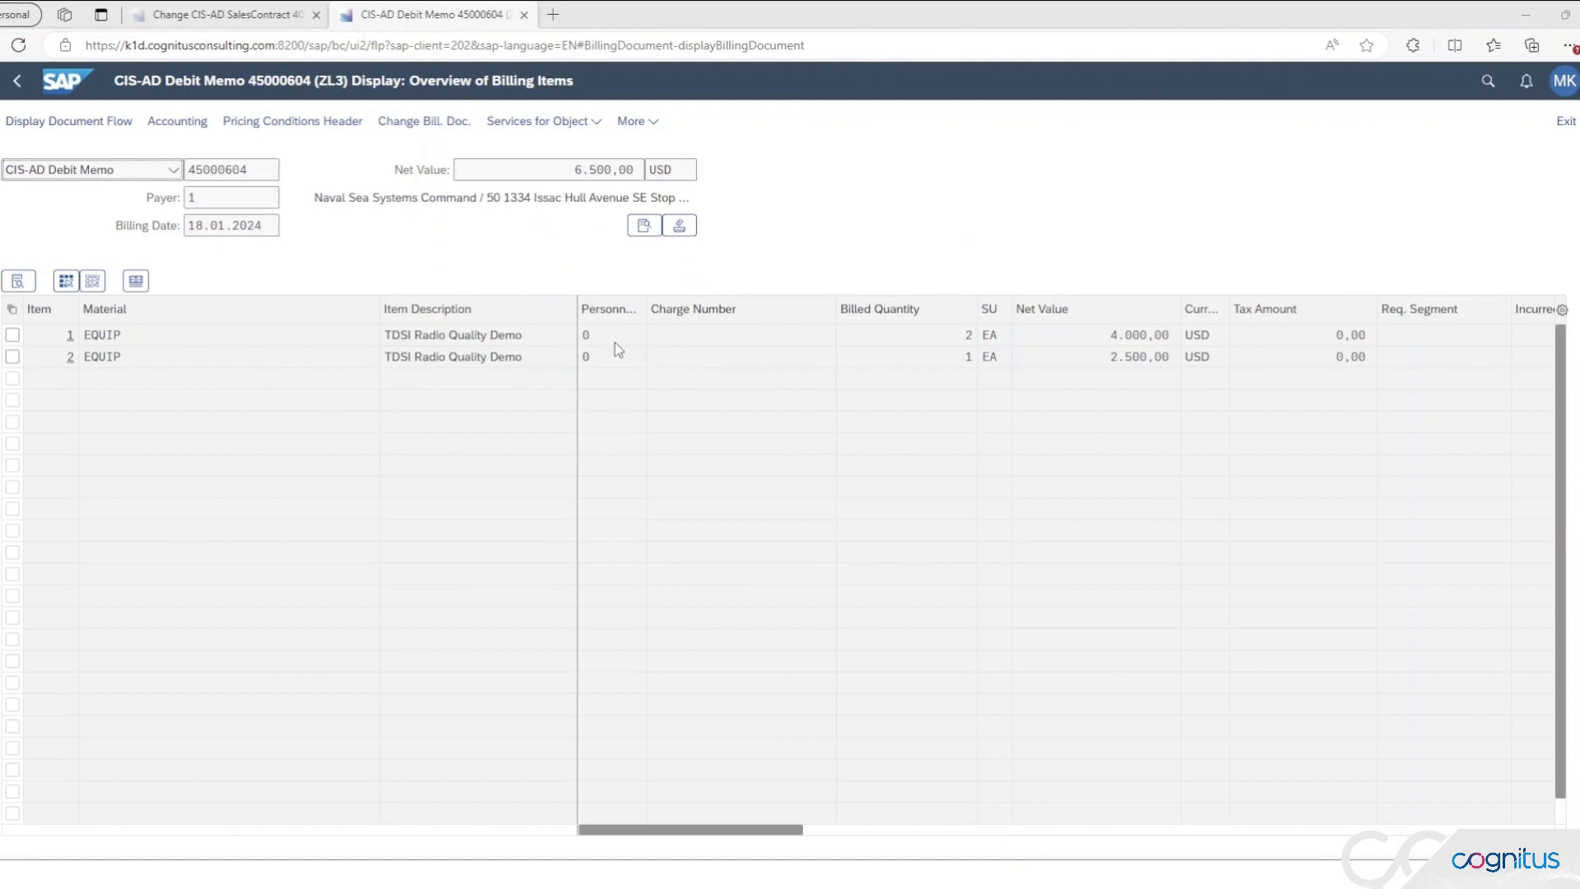
Step: Open item 1 of the CIS-AD debit memo and compare the CIS-AD sales contract flowdown data of items 1 and 2
{"action": "double_click", "coordinate": [525, 334]}
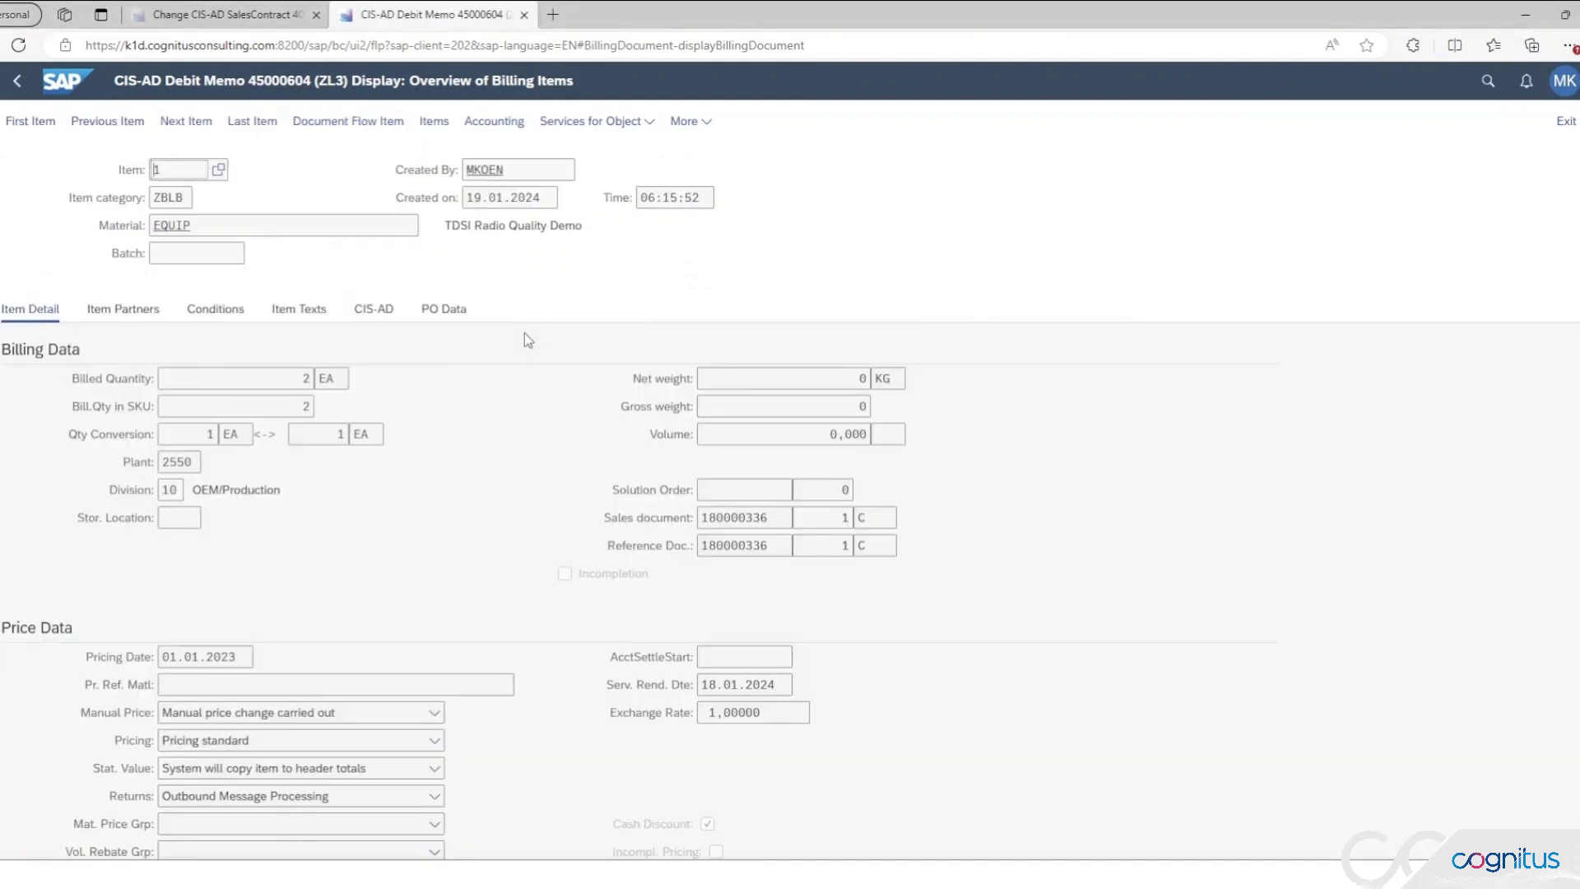
{"action": "left_click", "coordinate": [374, 311]}
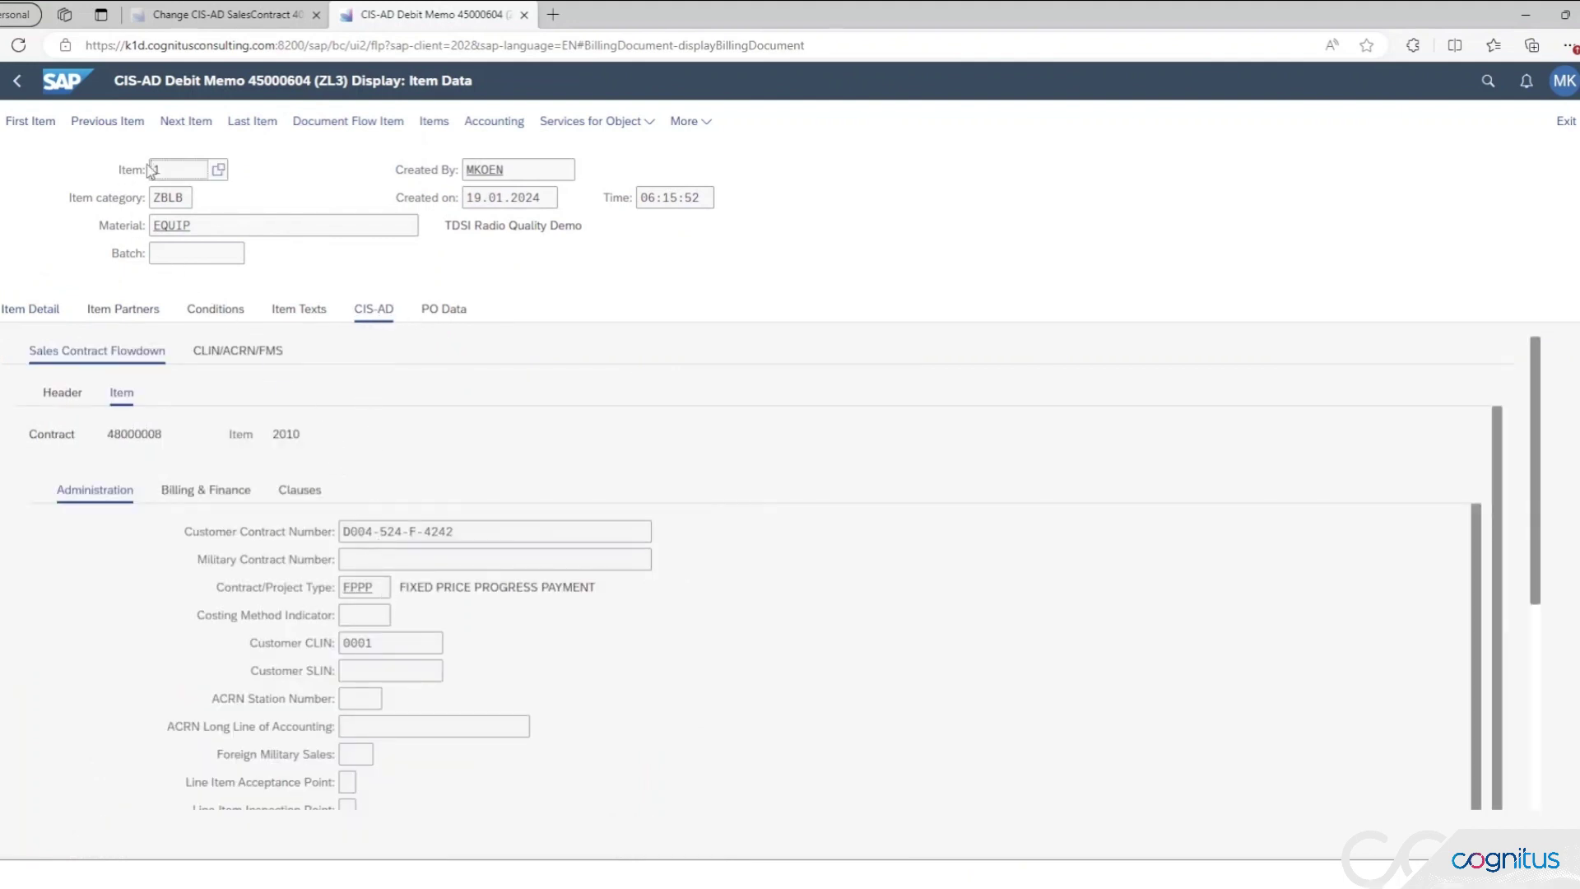
{"action": "left_click", "coordinate": [183, 123]}
{"action": "left_click", "coordinate": [108, 121]}
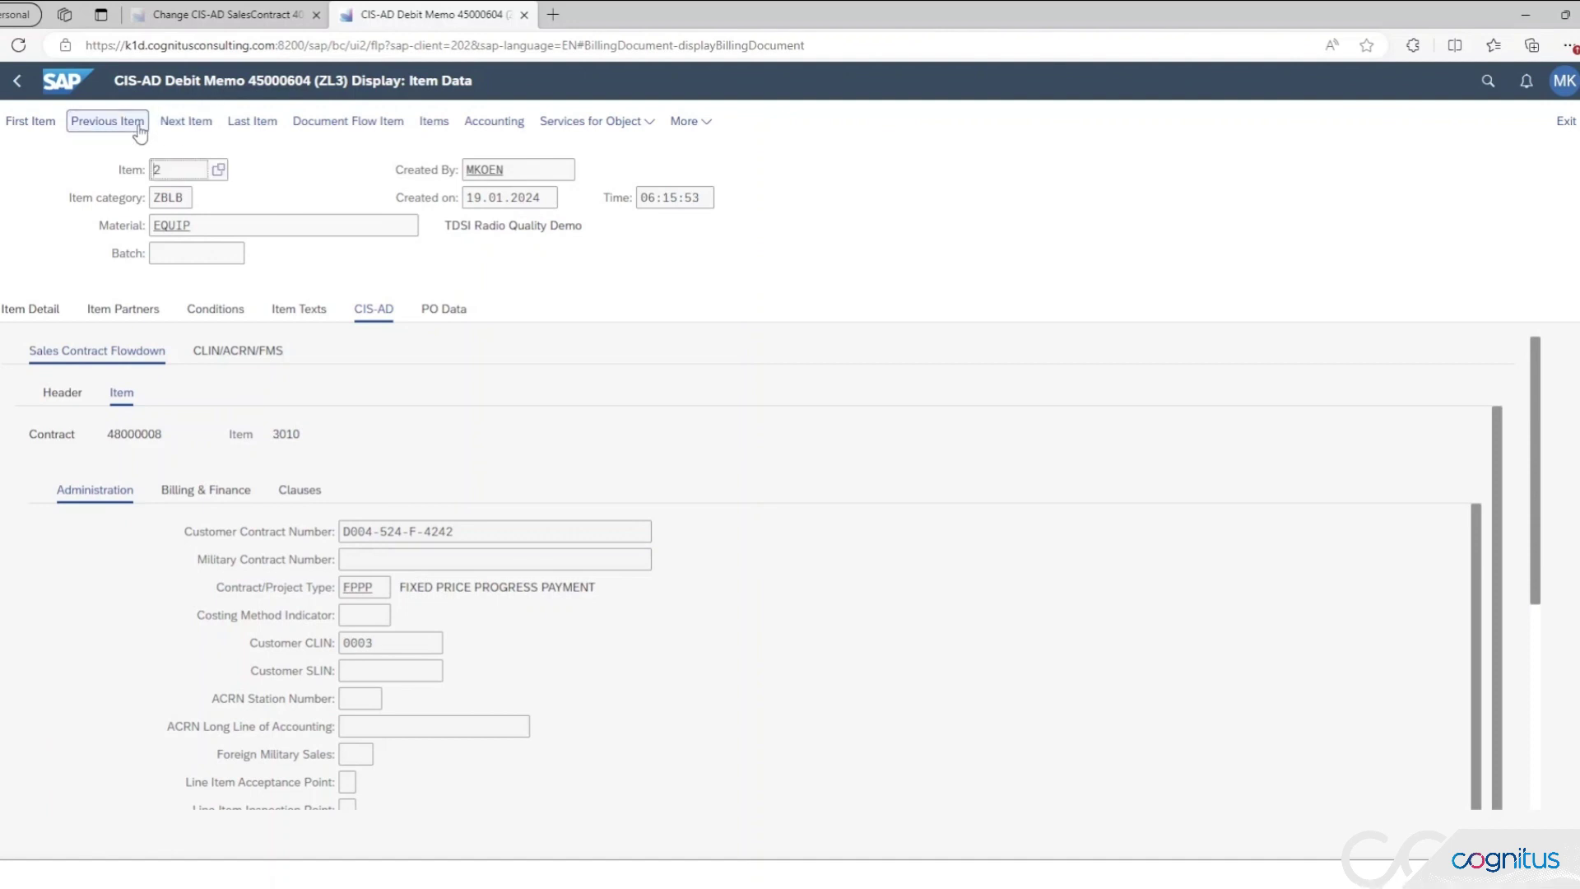
Step: Examine the liquidation conditions of debit memo item 1 and move on to those of item 2
{"action": "left_click", "coordinate": [221, 310]}
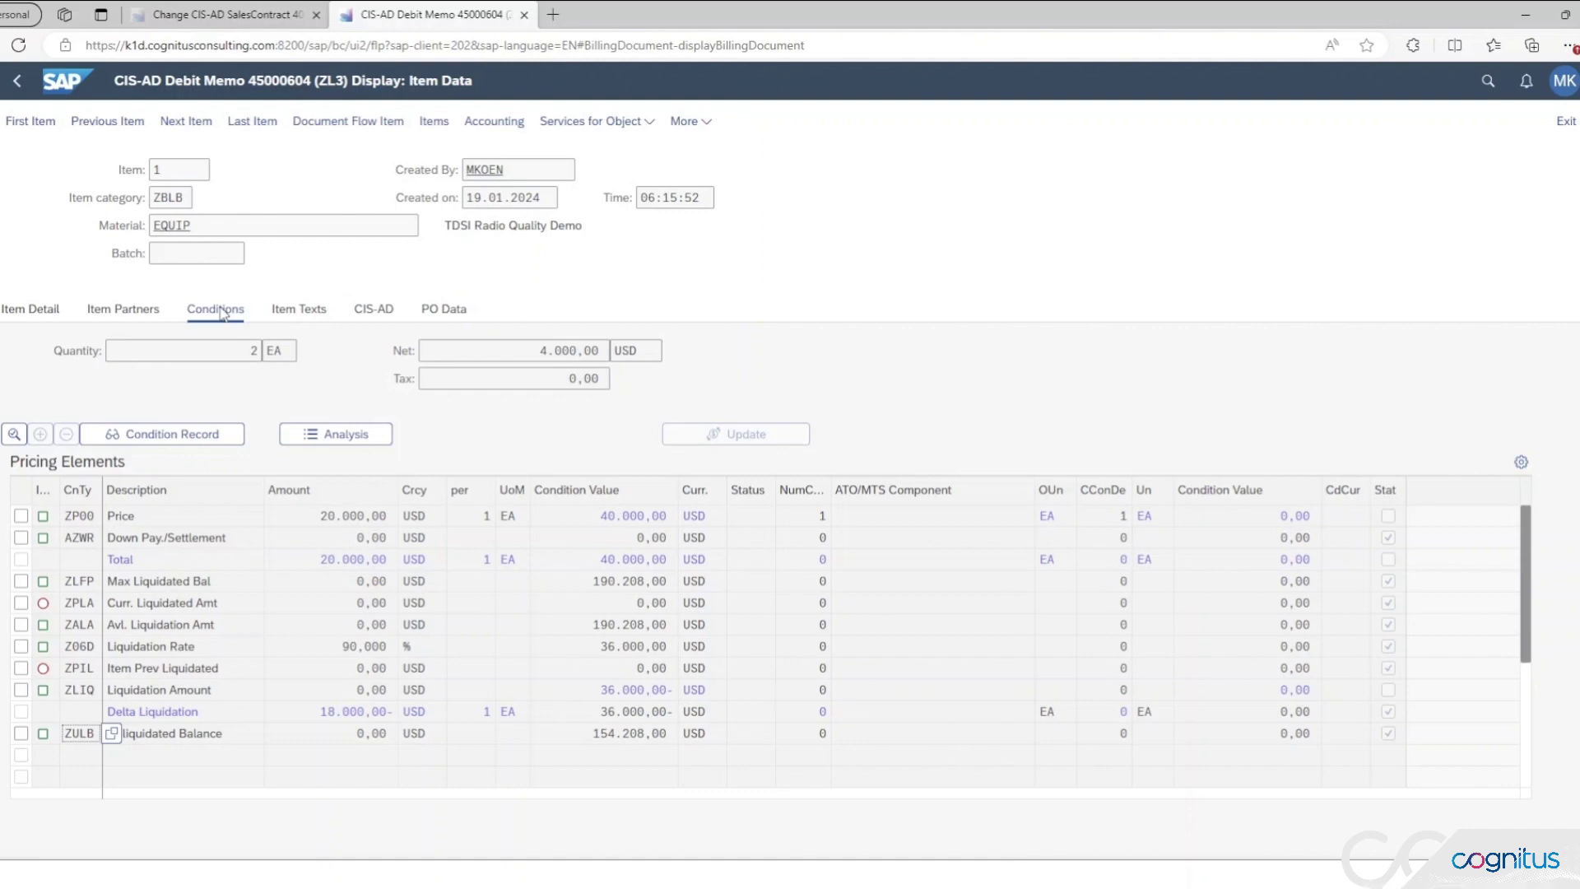
{"action": "left_click", "coordinate": [189, 129]}
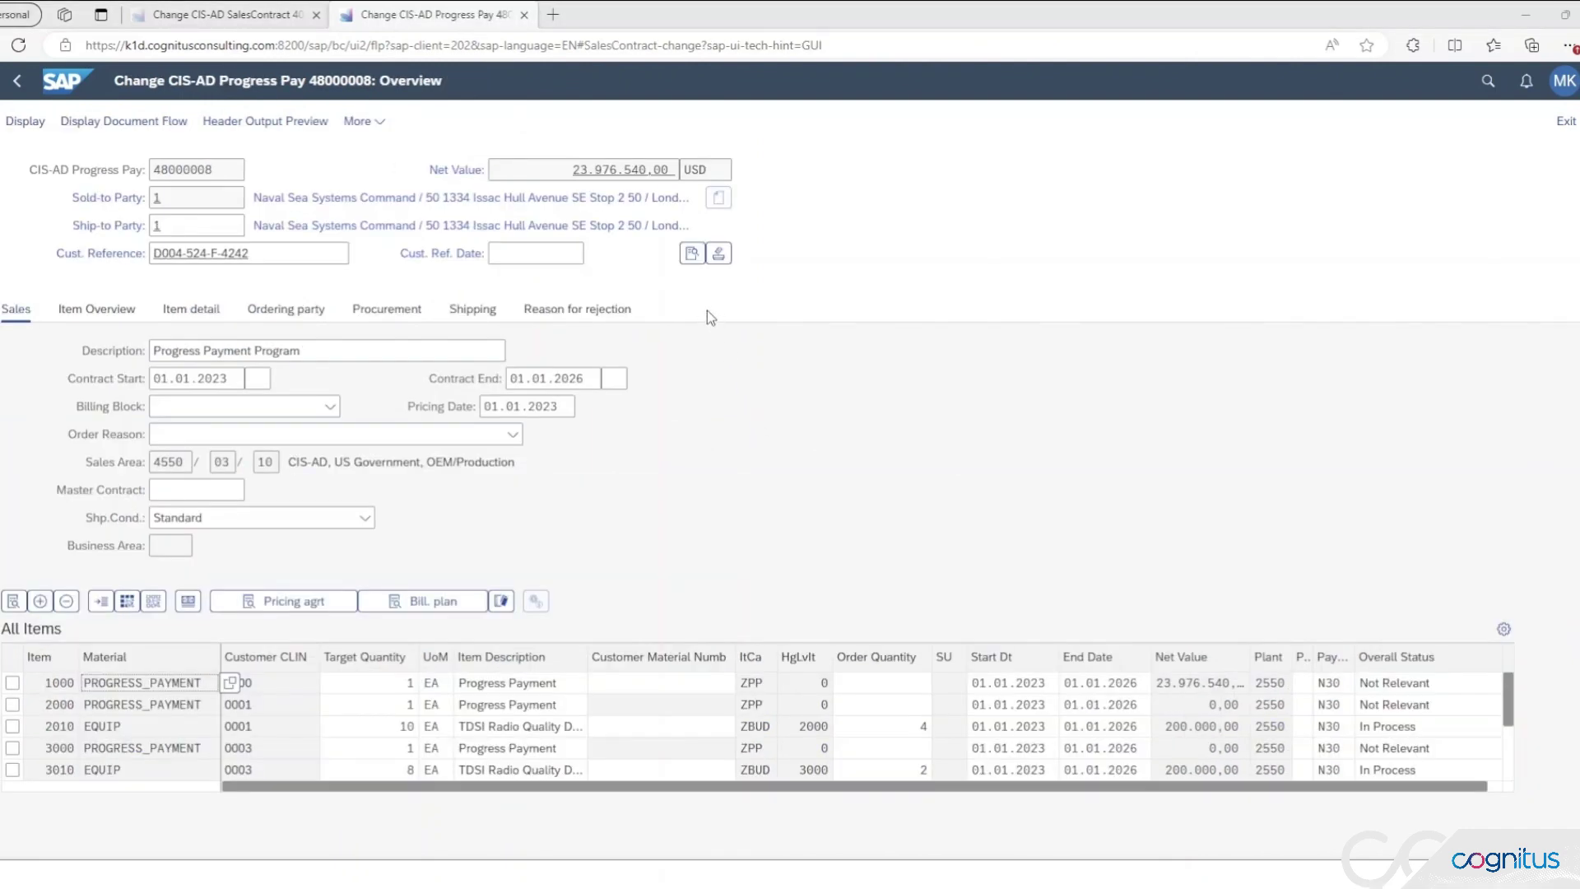
Step: In the progress pay contract's header CIS-AD Additional SD Data, set the Rule for Liquidation Amount to 01, Include All Invoices (Default)
{"action": "left_click", "coordinate": [693, 254]}
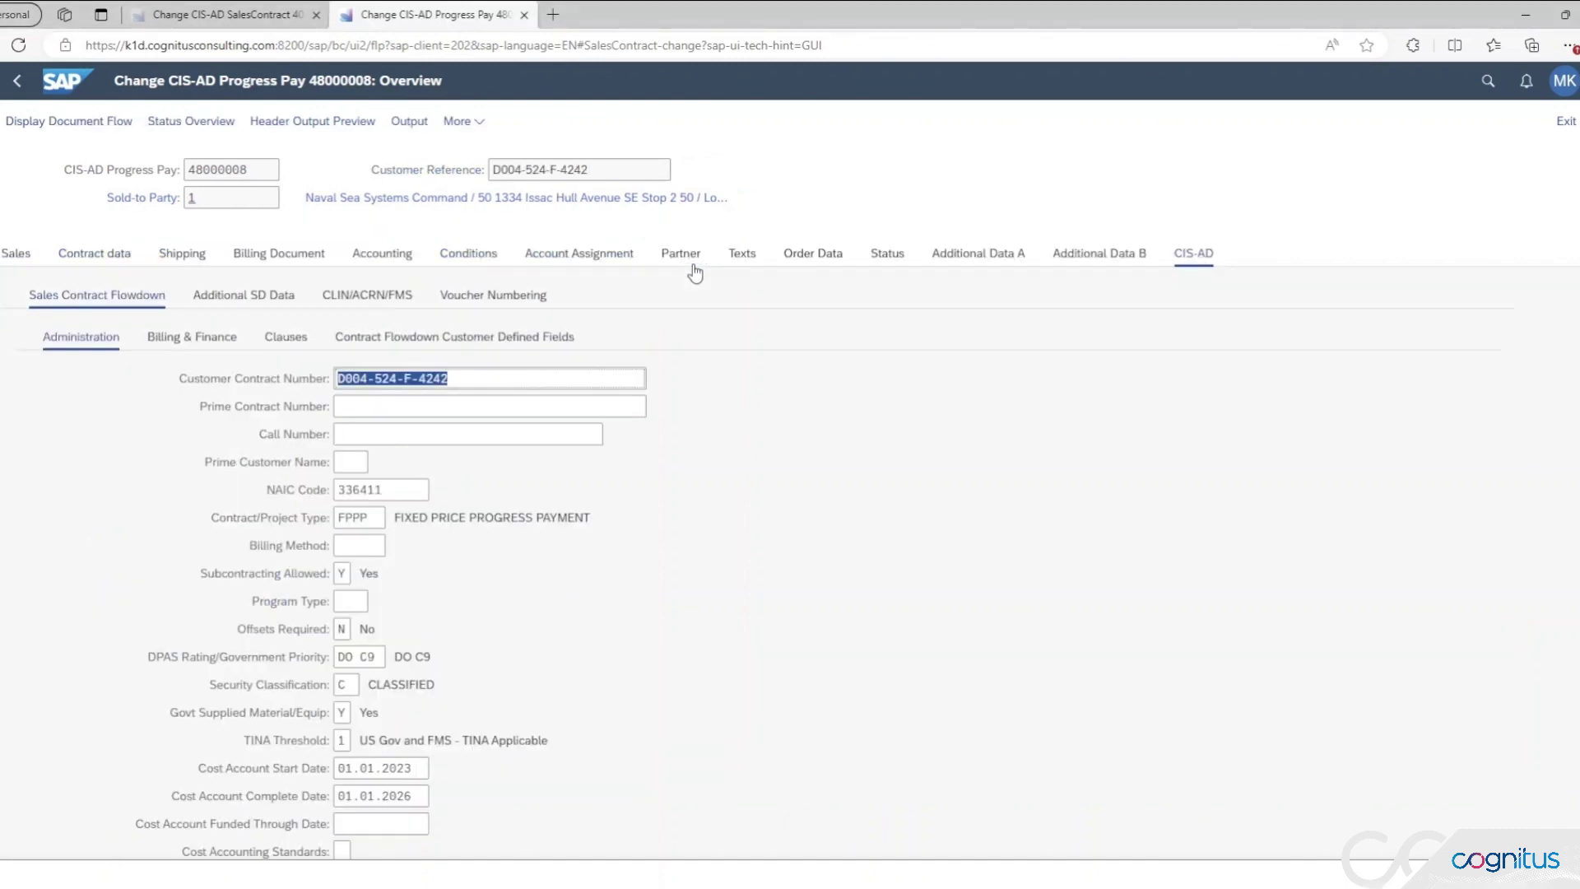
{"action": "left_click", "coordinate": [255, 301]}
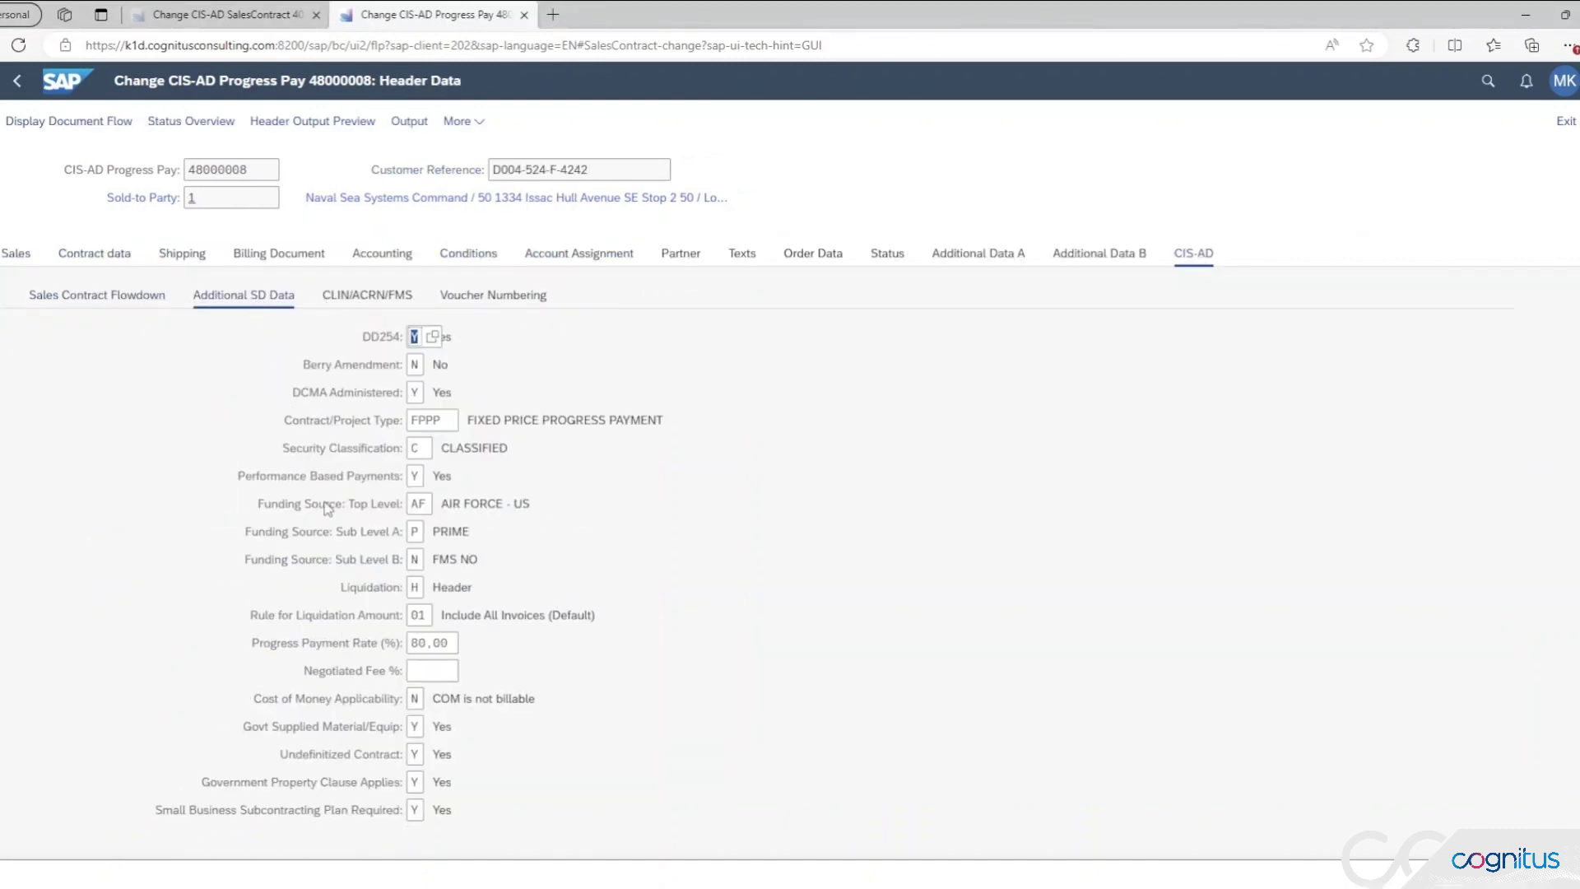
{"action": "left_click", "coordinate": [424, 615]}
{"action": "left_click", "coordinate": [441, 615]}
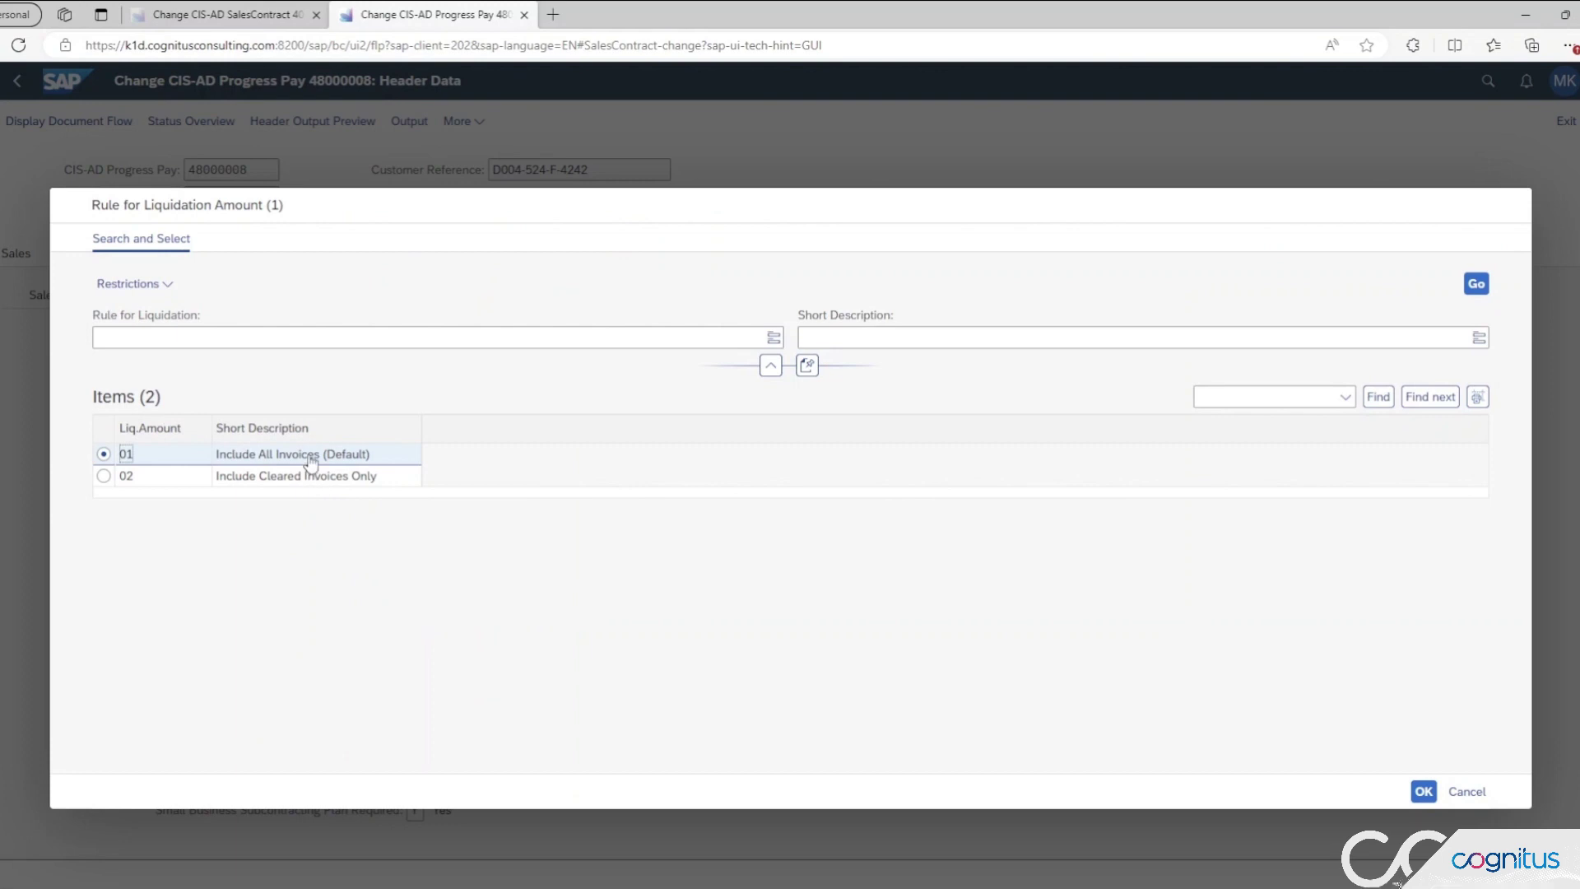
{"action": "left_click", "coordinate": [104, 476]}
{"action": "left_click", "coordinate": [103, 453]}
{"action": "left_click", "coordinate": [1423, 791]}
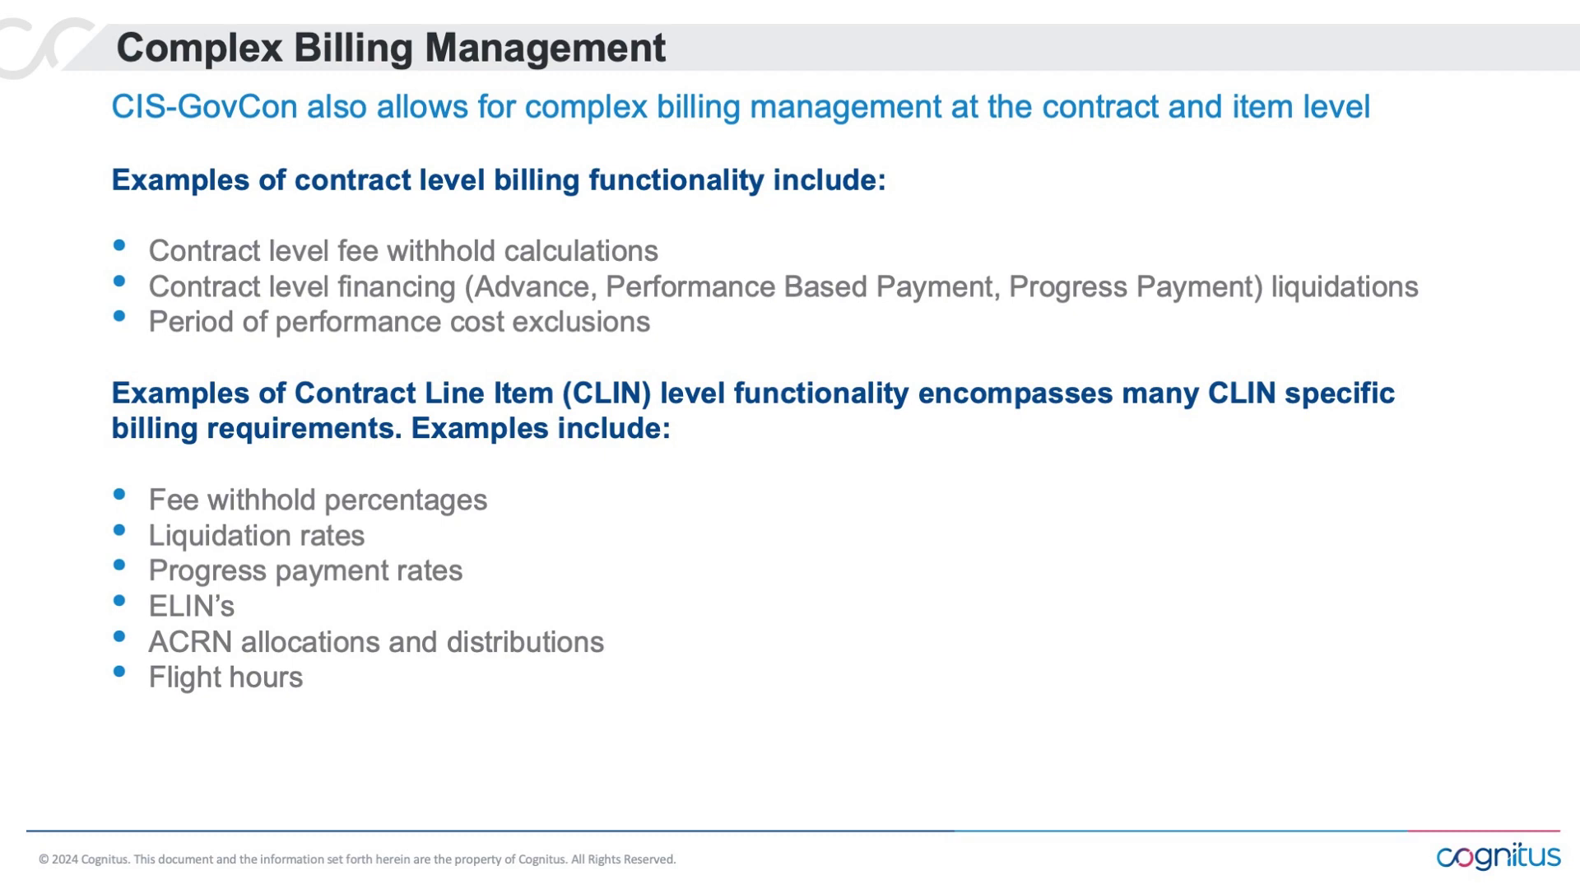
{"action": "key", "text": "Right"}
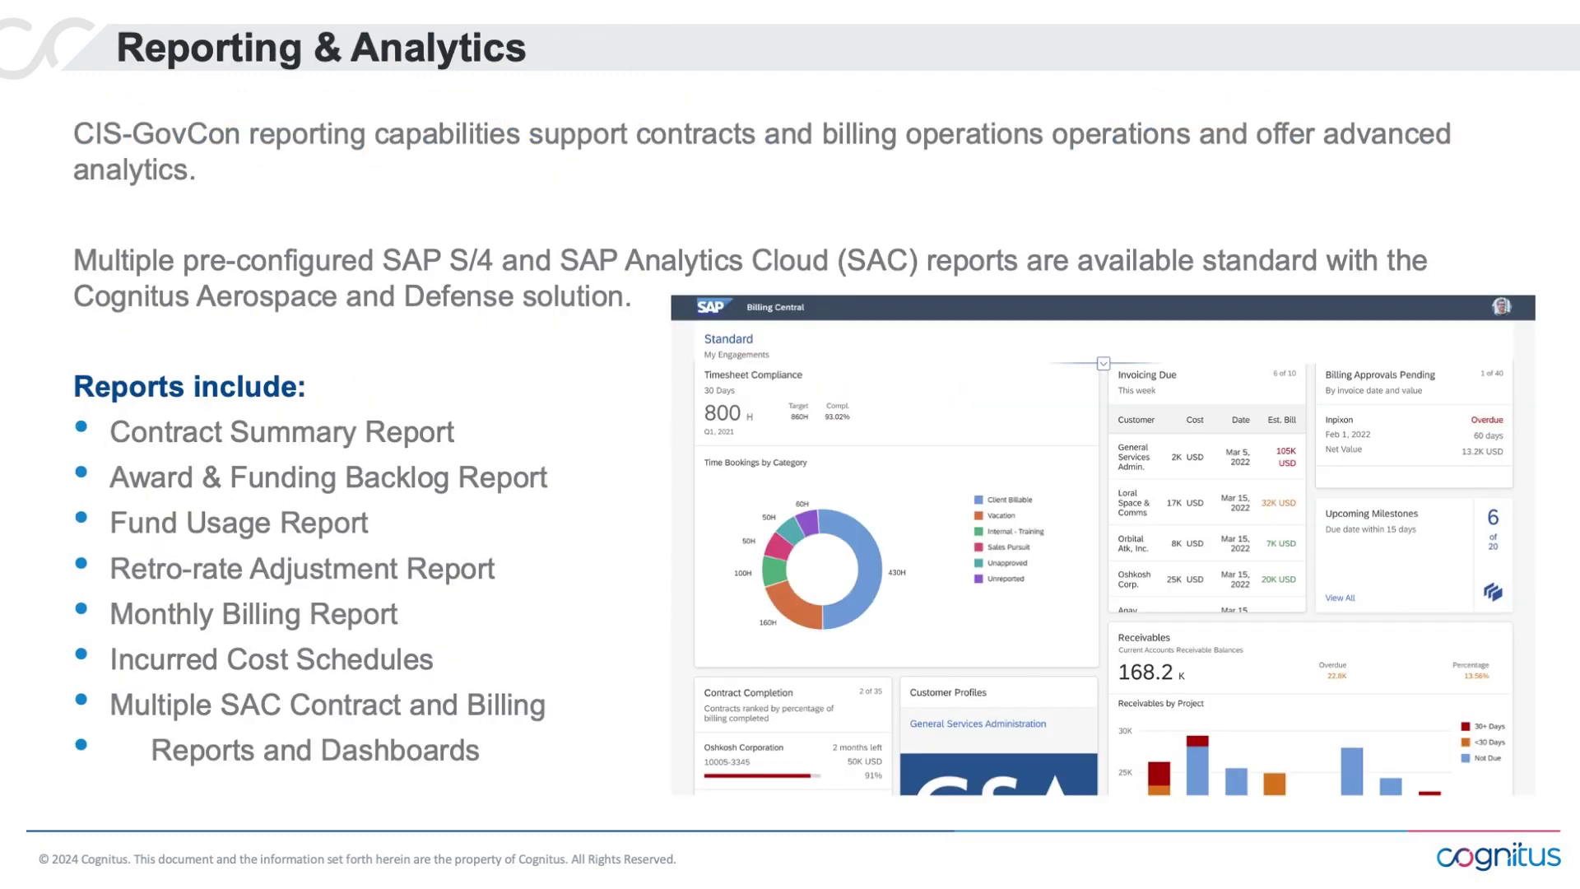